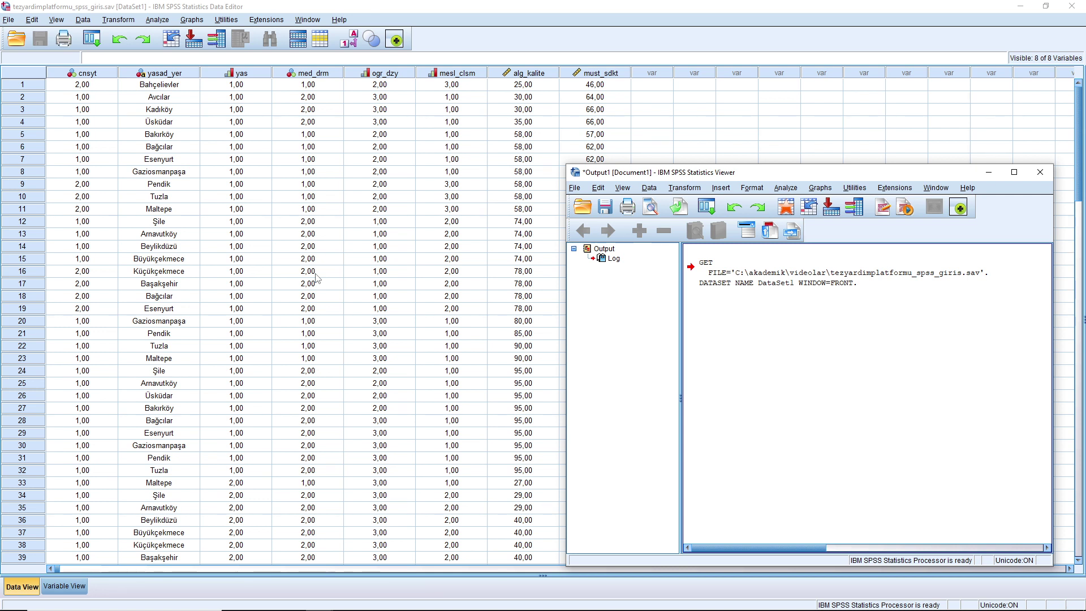
# Step: Close the output viewer window without saving its contents
pyautogui.moveTo(730, 178); pyautogui.dragTo(501, 145)
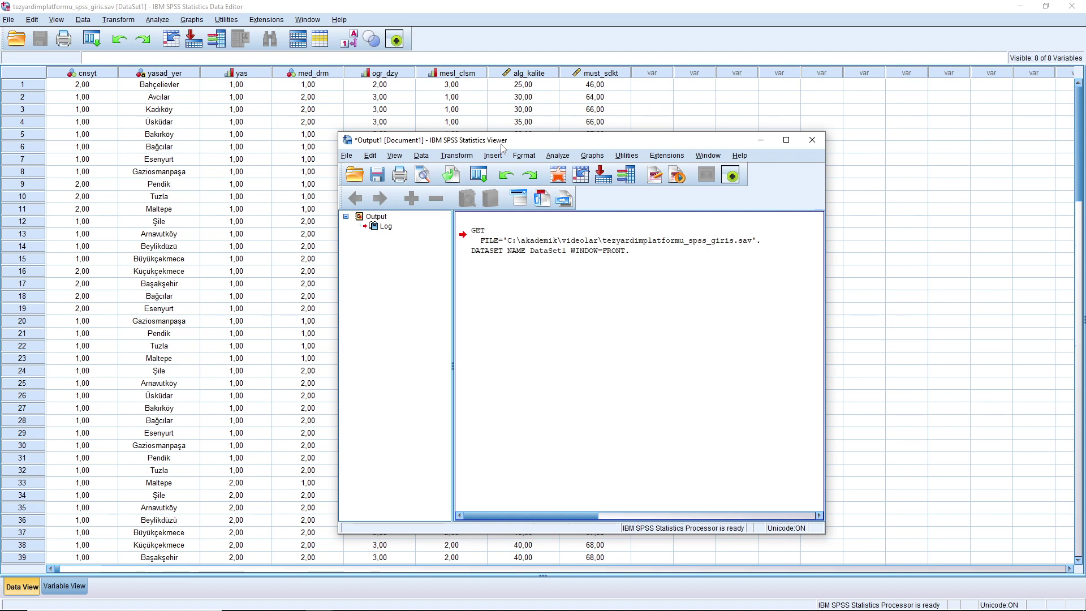
pyautogui.click(812, 139)
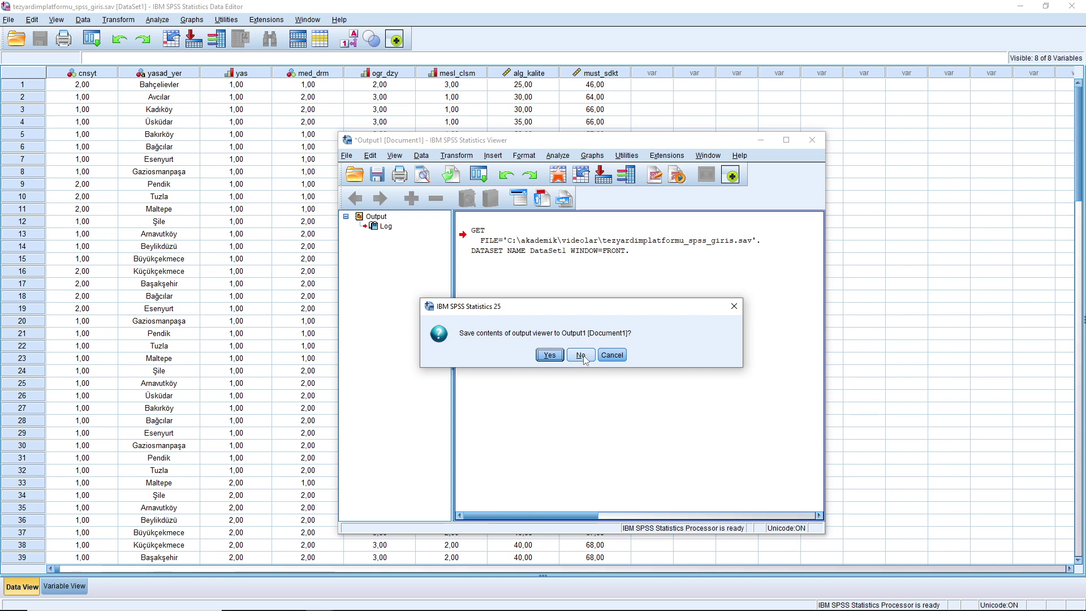
pyautogui.click(582, 357)
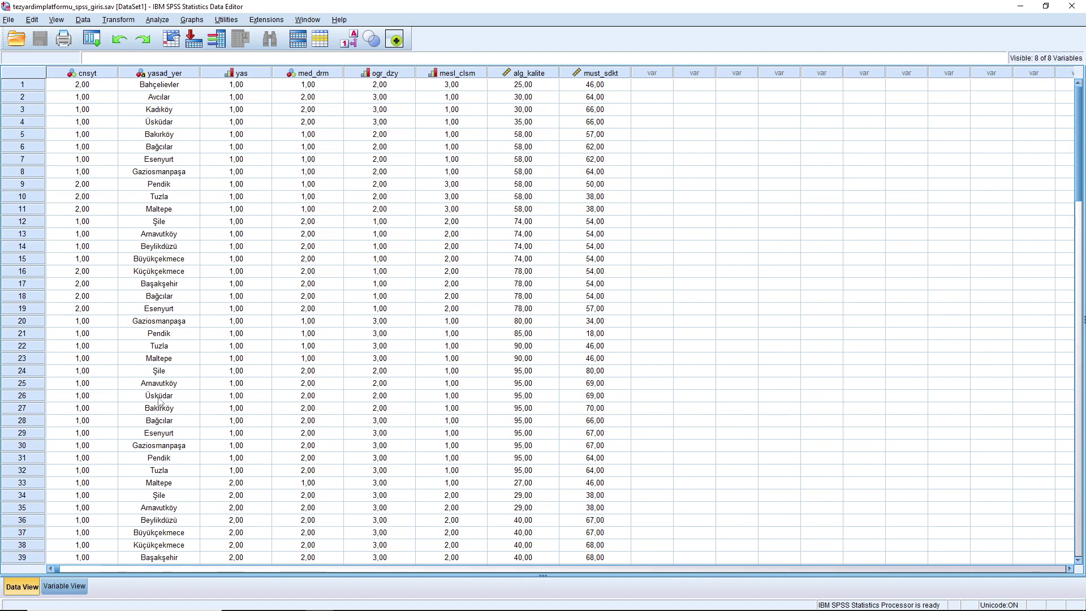
# Step: Look over the variable definitions, return to the case data, and select the first case row
pyautogui.click(68, 588)
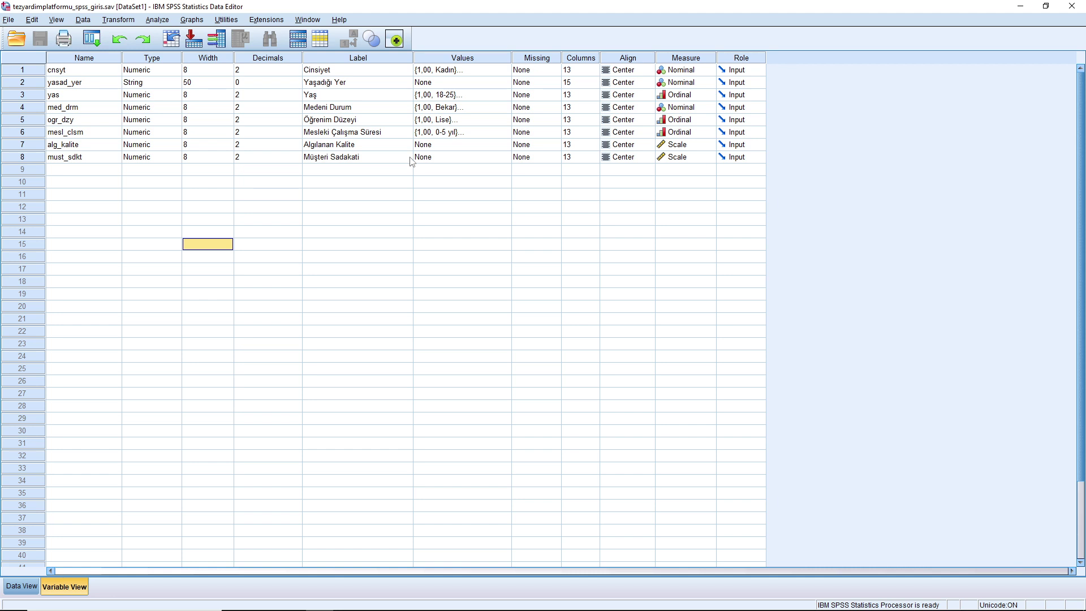
pyautogui.click(25, 587)
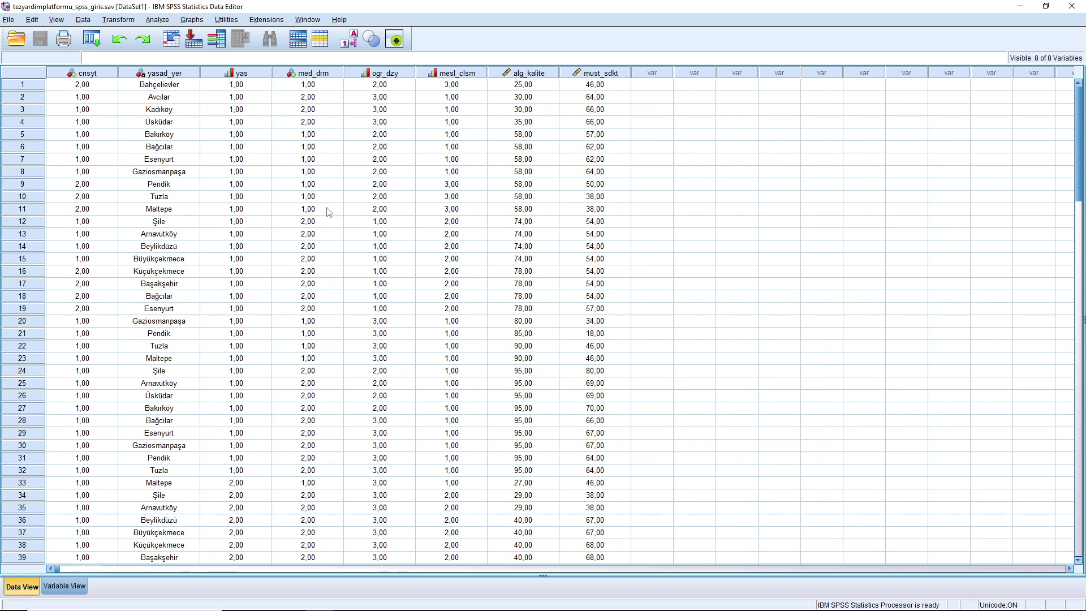
pyautogui.click(39, 85)
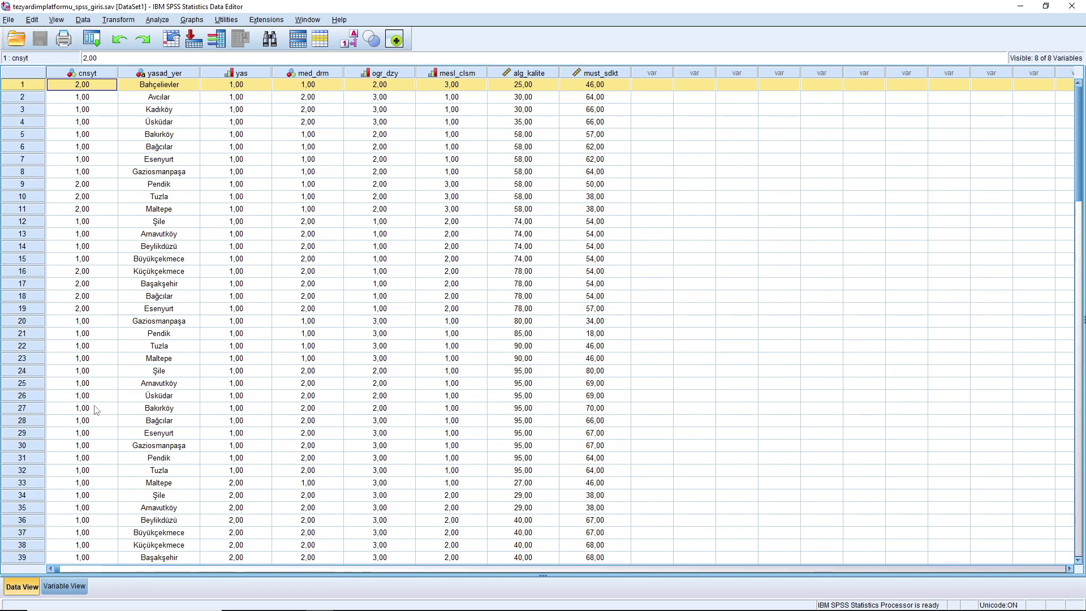
# Step: Examine the Name and Type columns in the variable definitions
pyautogui.click(62, 587)
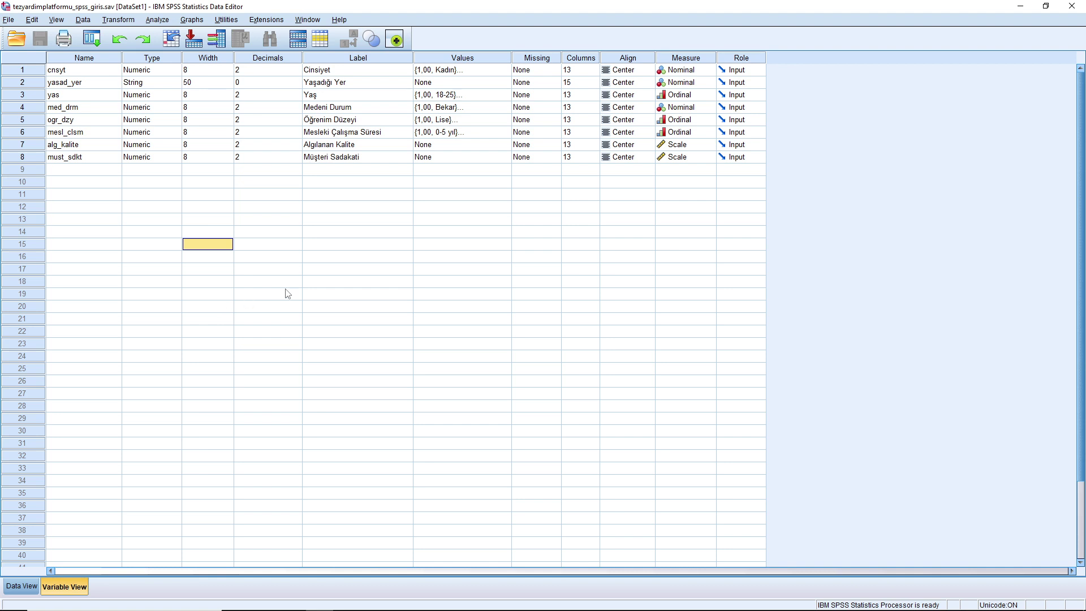
pyautogui.click(79, 58)
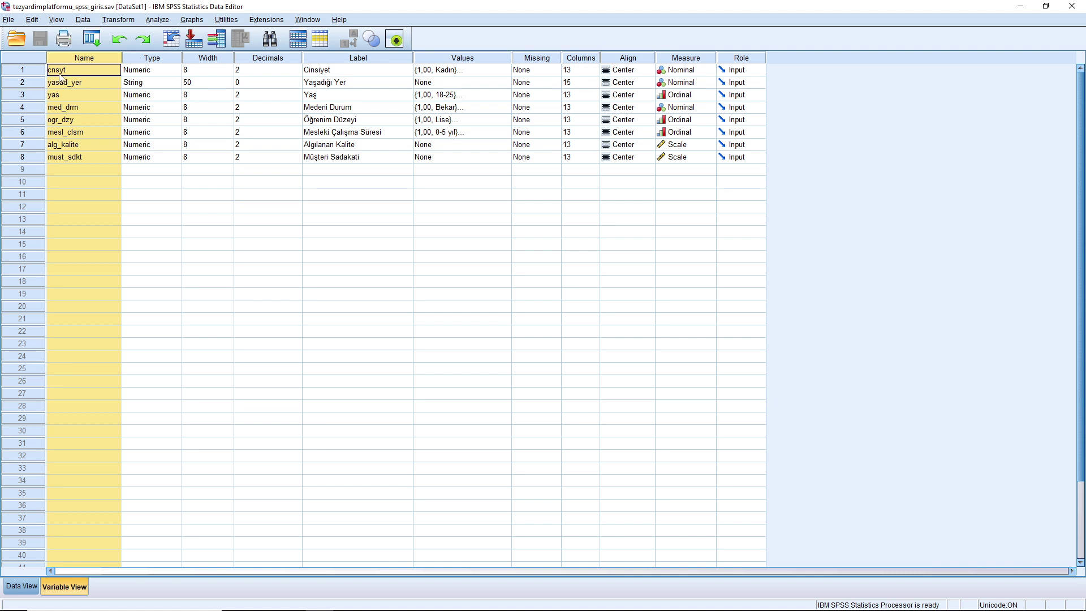
pyautogui.click(141, 58)
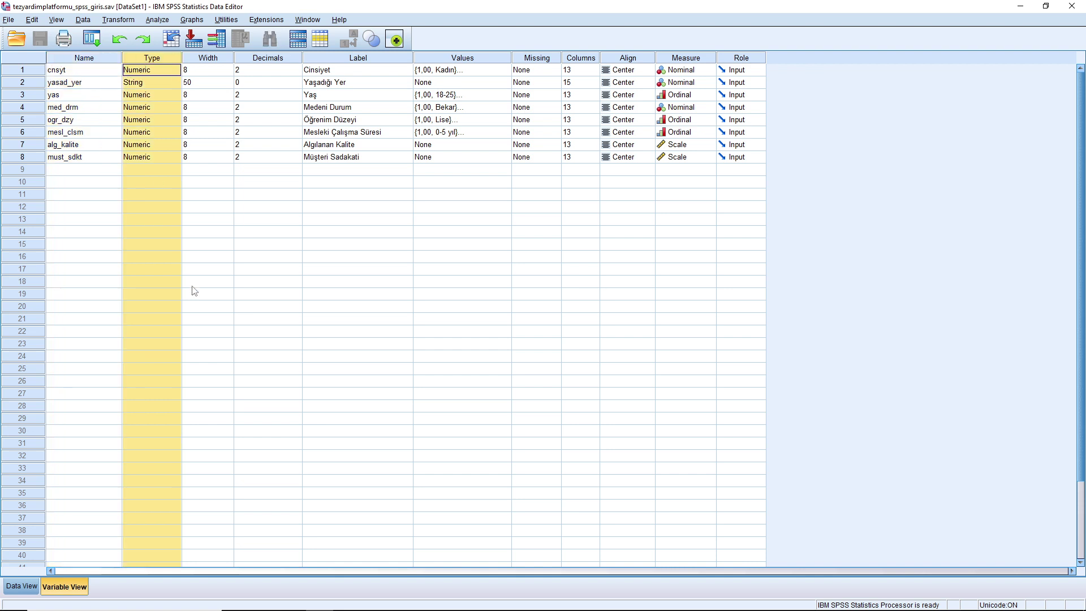
pyautogui.click(169, 190)
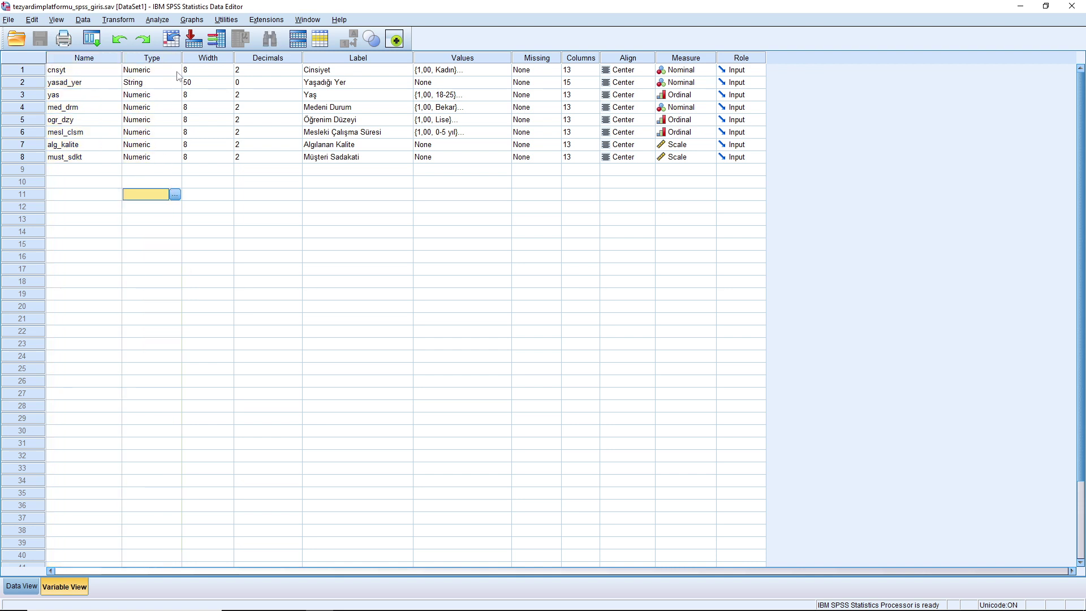
# Step: Inspect the String, Date, Custom currency and Numeric options for the cnsyt variable's type, leaving without applying a change
pyautogui.doubleClick(177, 74)
pyautogui.moveTo(463, 220); pyautogui.dragTo(184, 198)
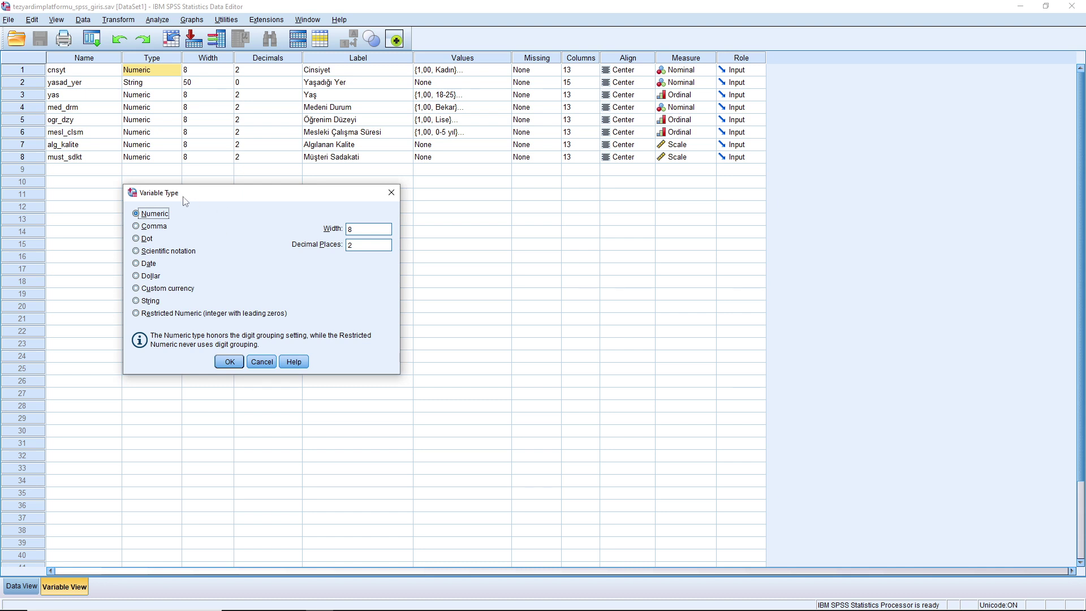
pyautogui.click(138, 301)
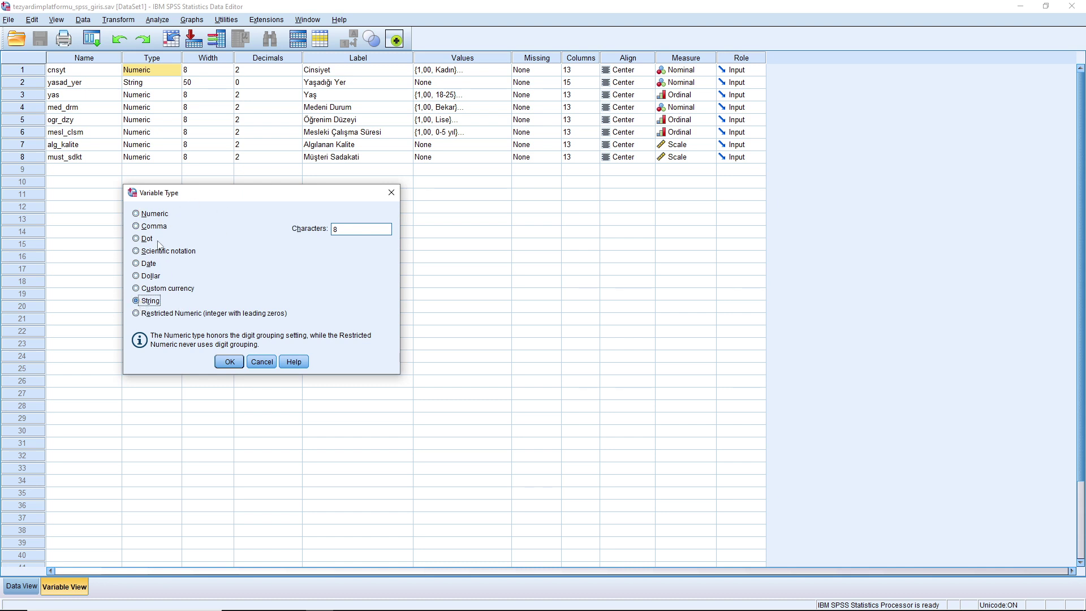
pyautogui.click(137, 264)
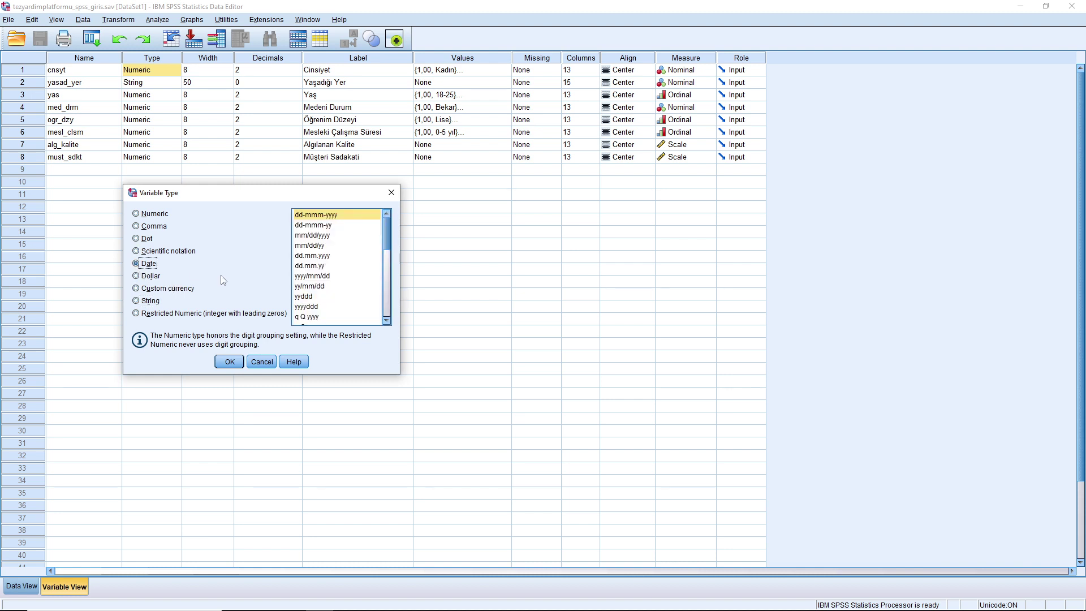
pyautogui.click(136, 289)
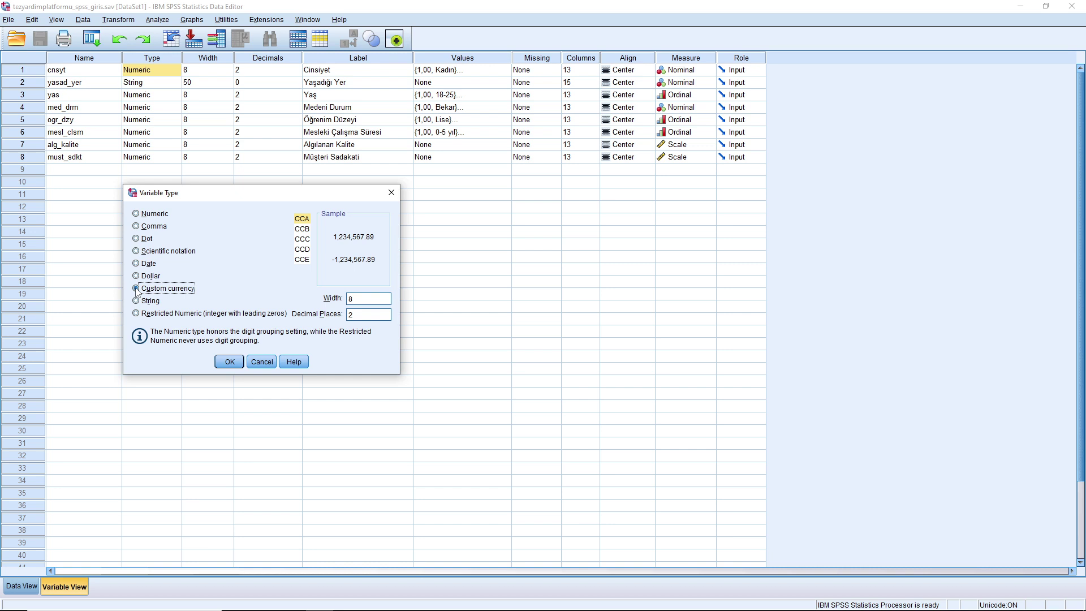
pyautogui.click(136, 214)
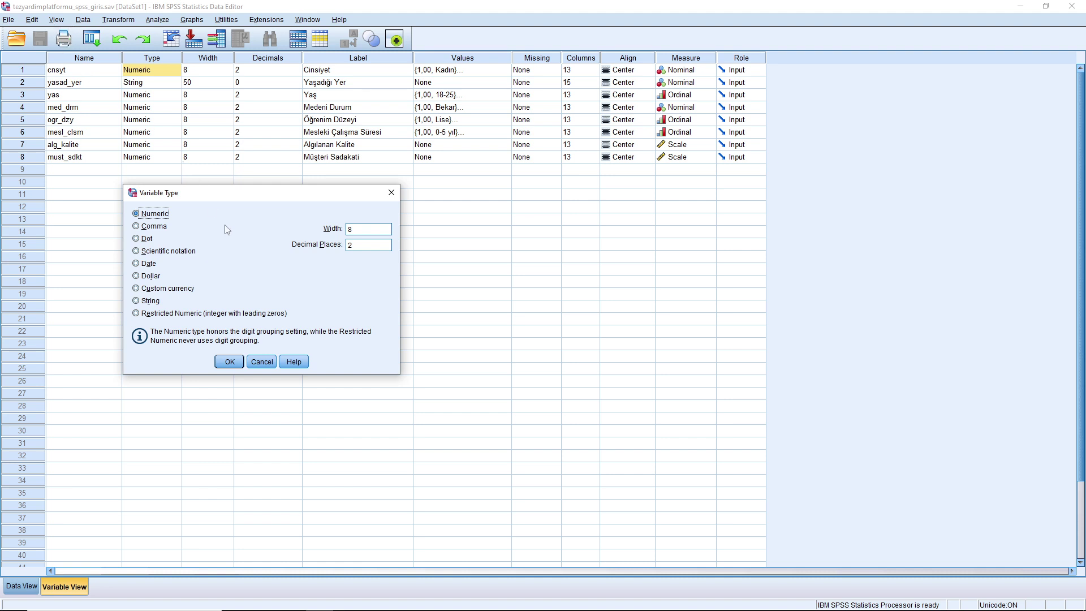
pyautogui.click(390, 193)
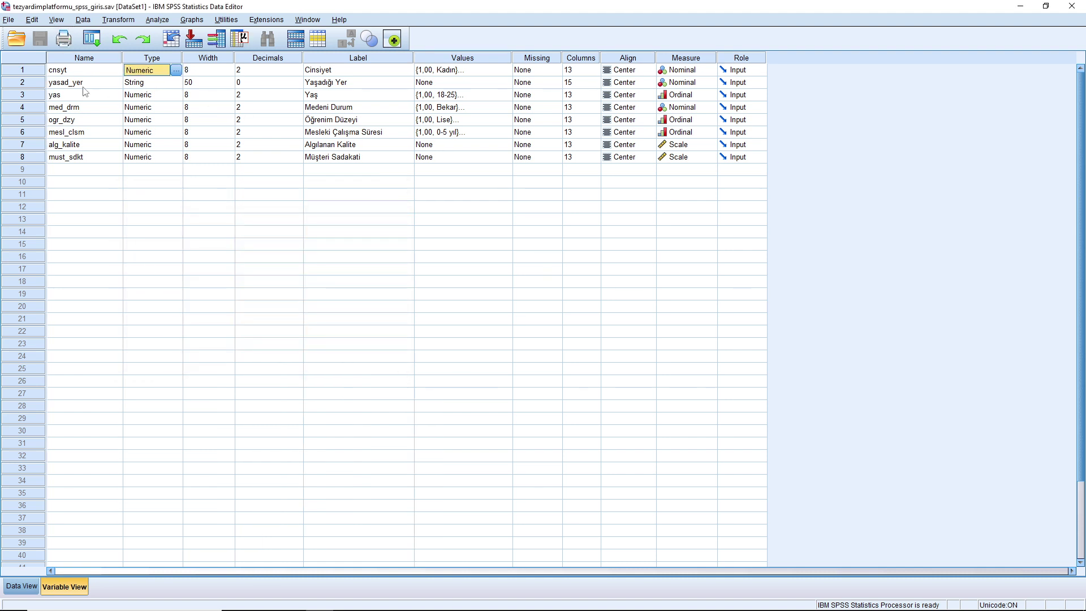
# Step: Inspect the variable type settings of yasad_yer and accept them as they are
pyautogui.click(170, 83)
pyautogui.click(176, 83)
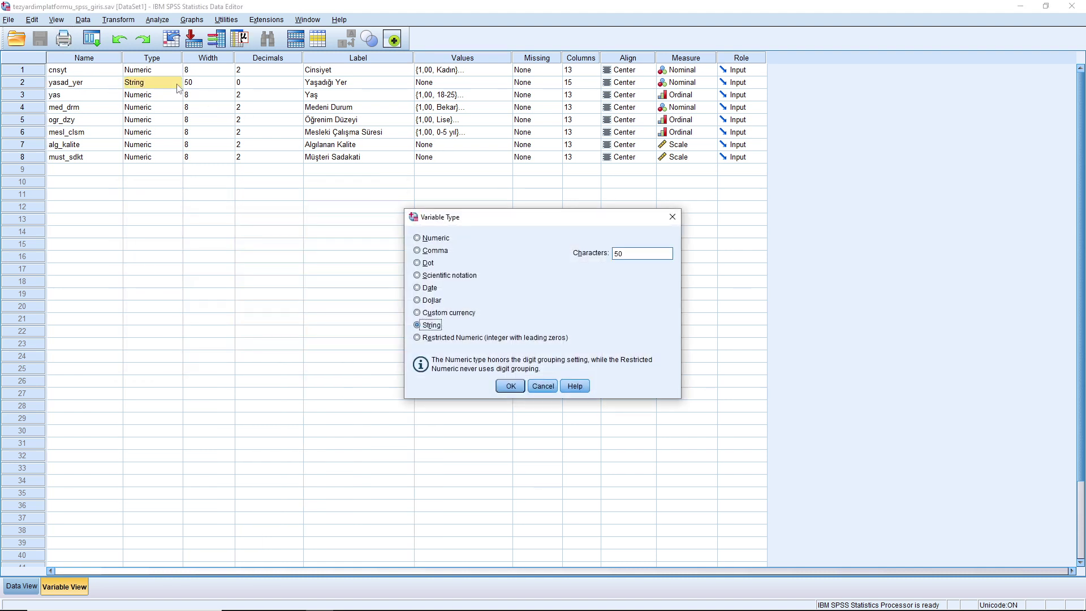
pyautogui.moveTo(501, 218); pyautogui.dragTo(281, 215)
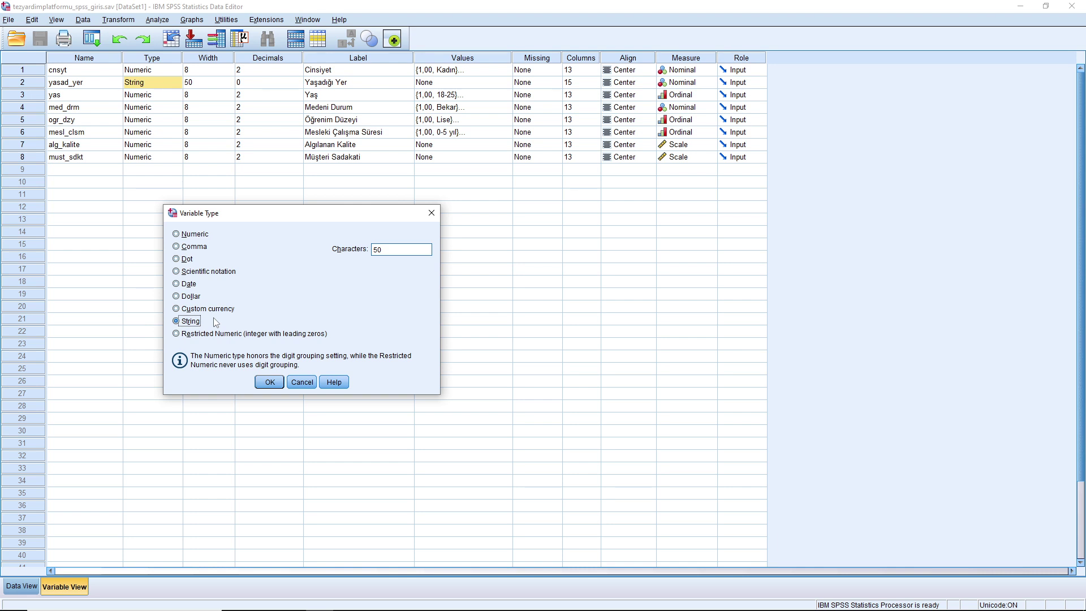
pyautogui.click(269, 382)
# Step: Examine the Width and Decimals columns, including the yasad_yer width, and compare the decimals with the case data
pyautogui.click(203, 59)
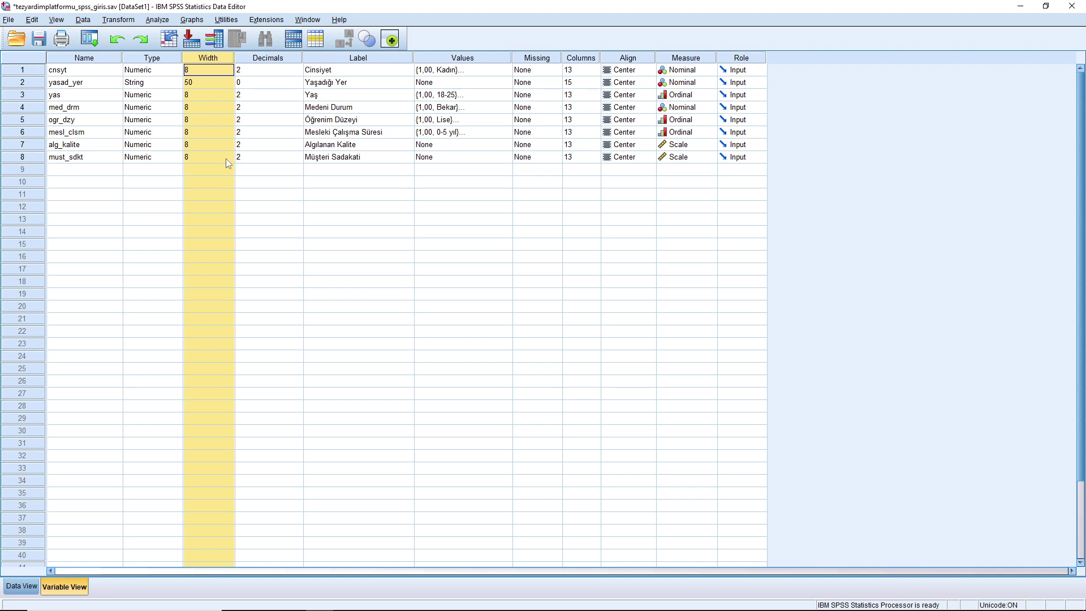
pyautogui.click(220, 82)
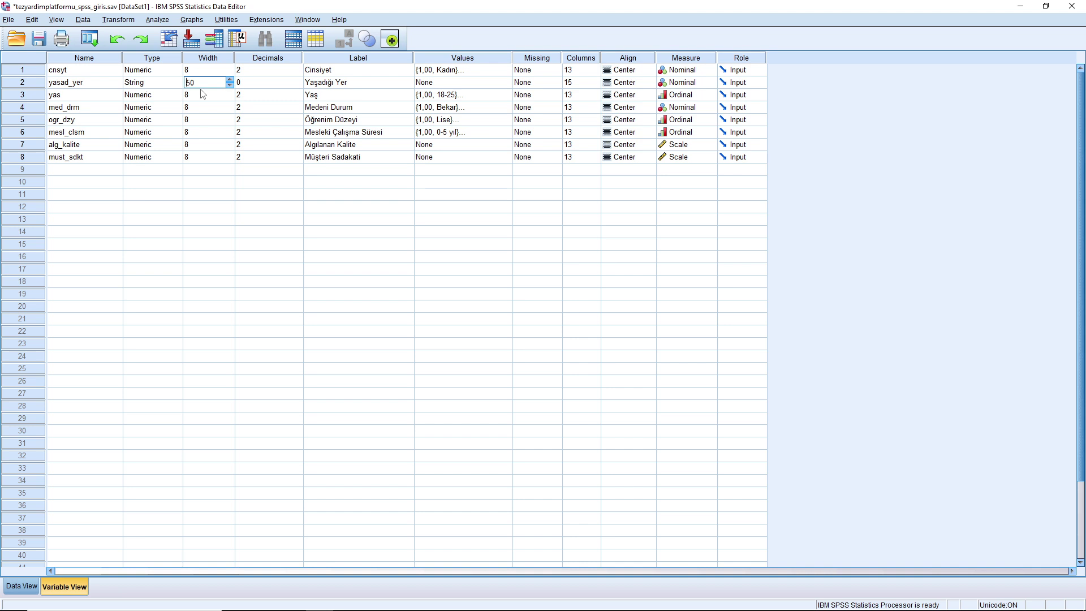
pyautogui.click(252, 60)
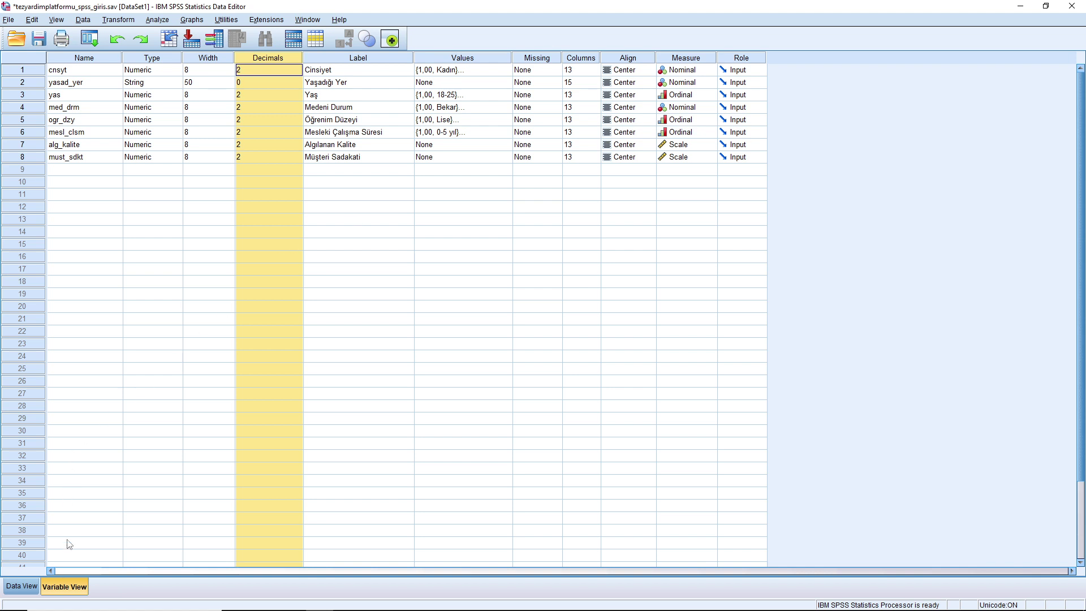
pyautogui.click(31, 582)
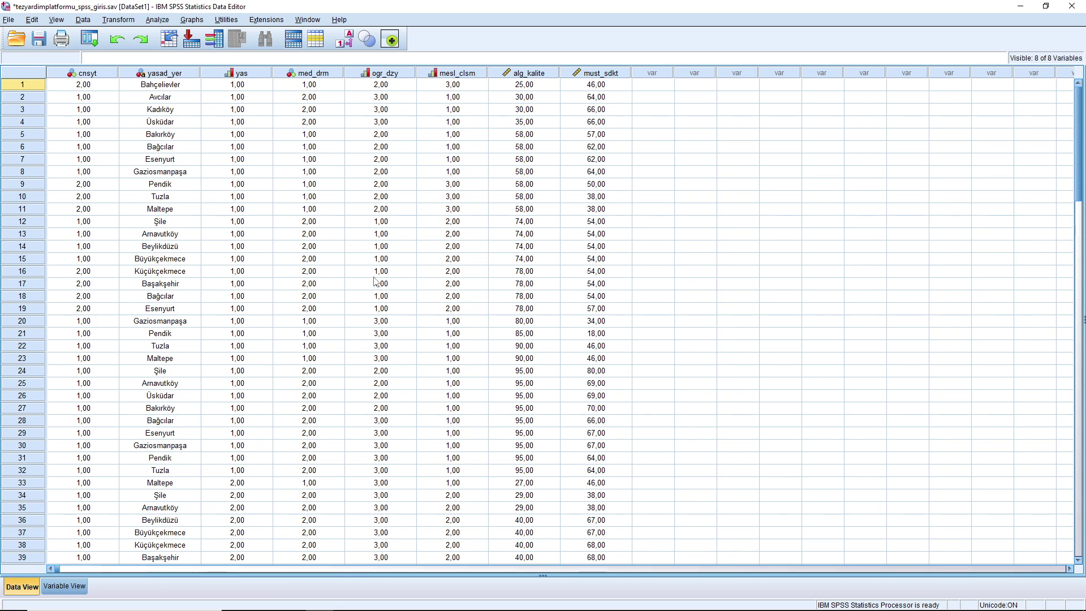
pyautogui.click(65, 587)
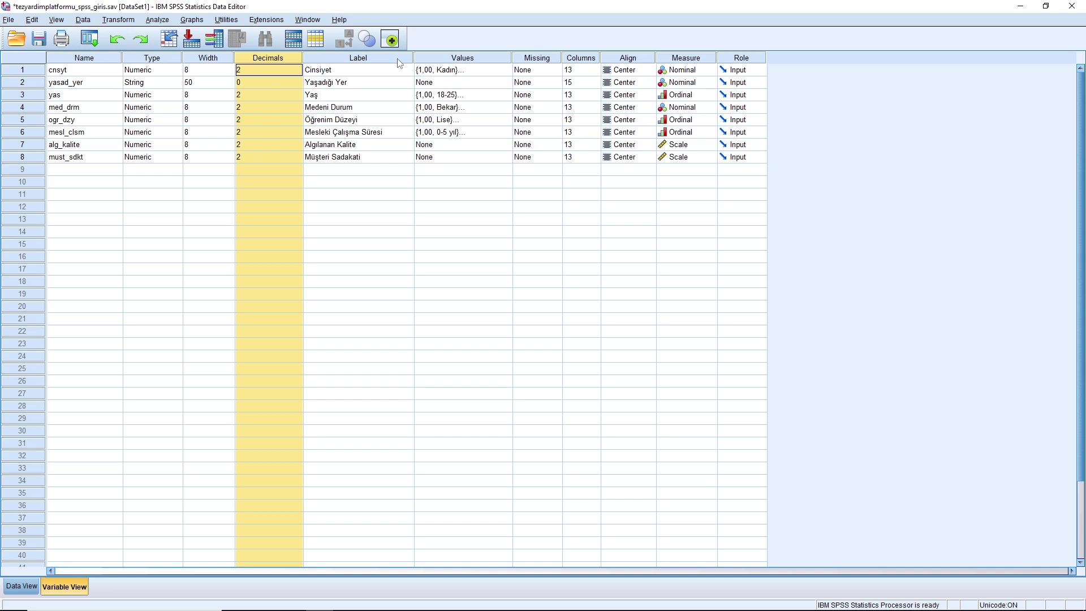
# Step: Examine the Label column and compare the mesl_clsm variable's name with its label
pyautogui.press('Right')
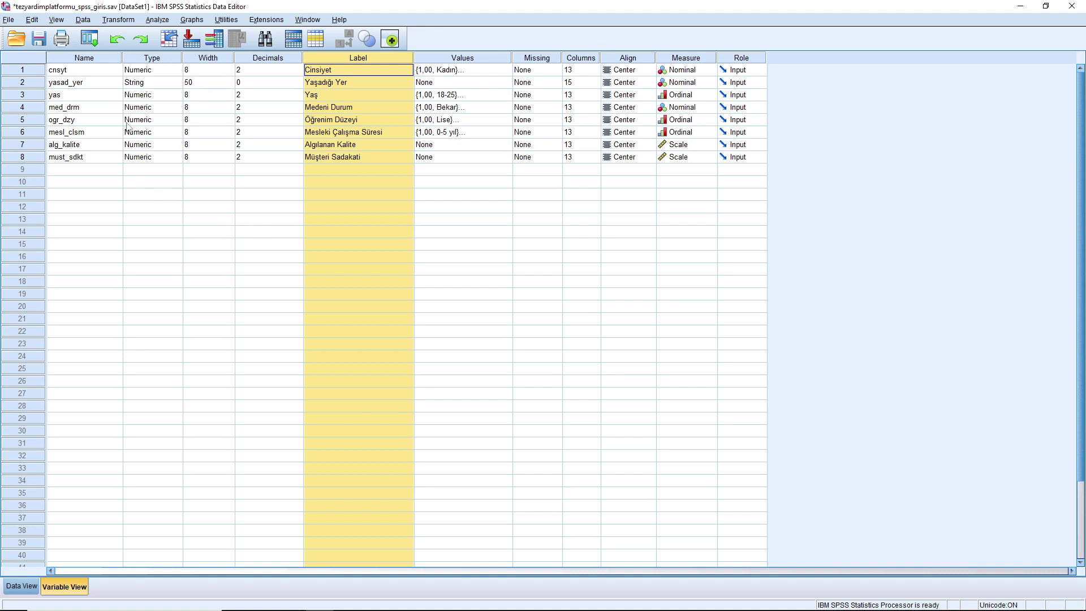
pyautogui.press('Home')
pyautogui.click(344, 109)
pyautogui.click(330, 132)
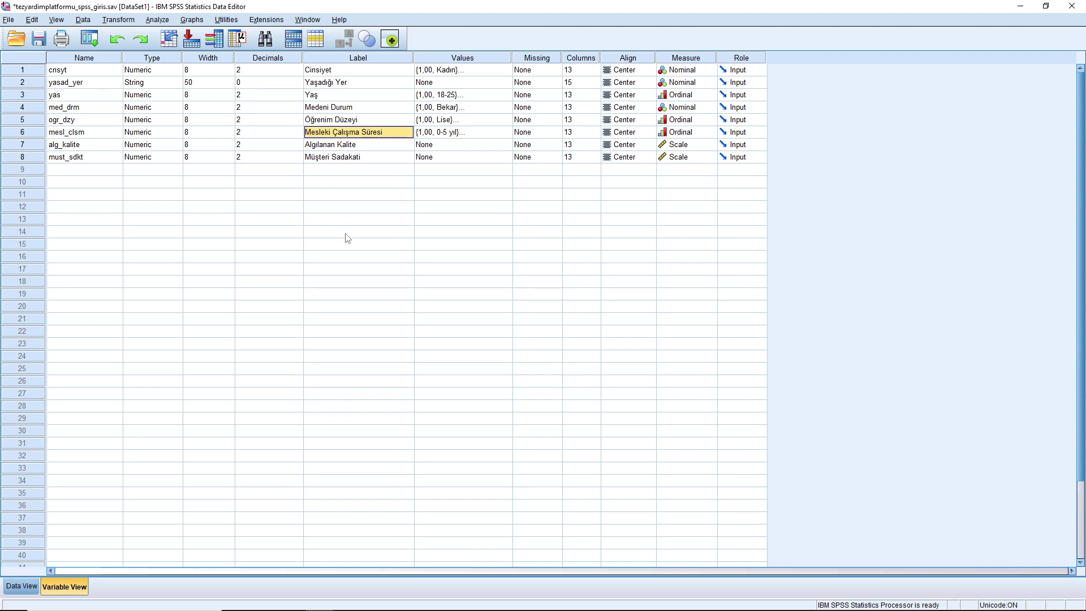
pyautogui.click(79, 133)
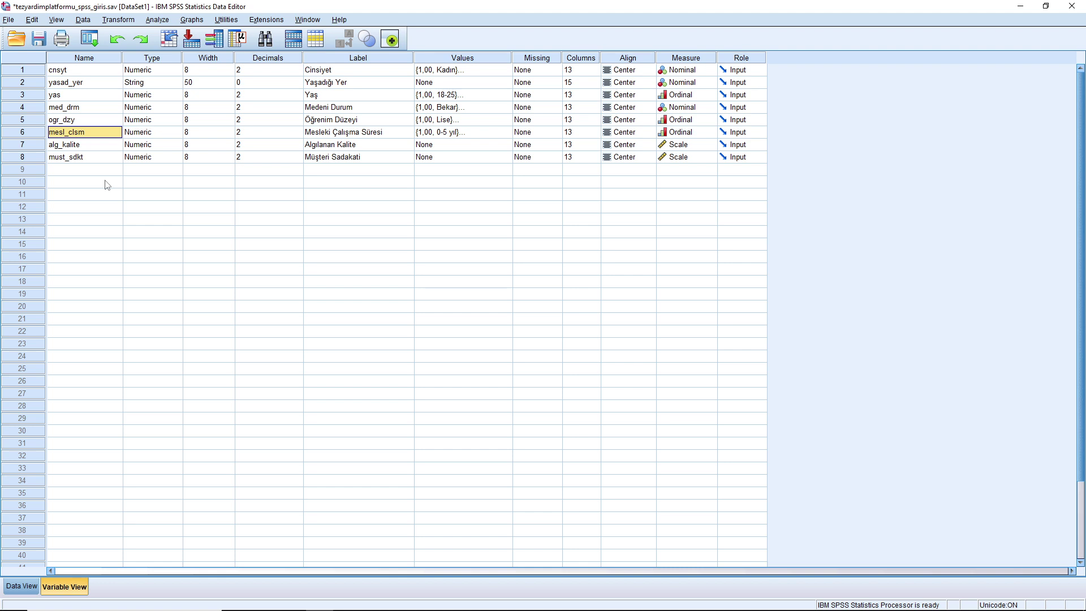
pyautogui.click(309, 135)
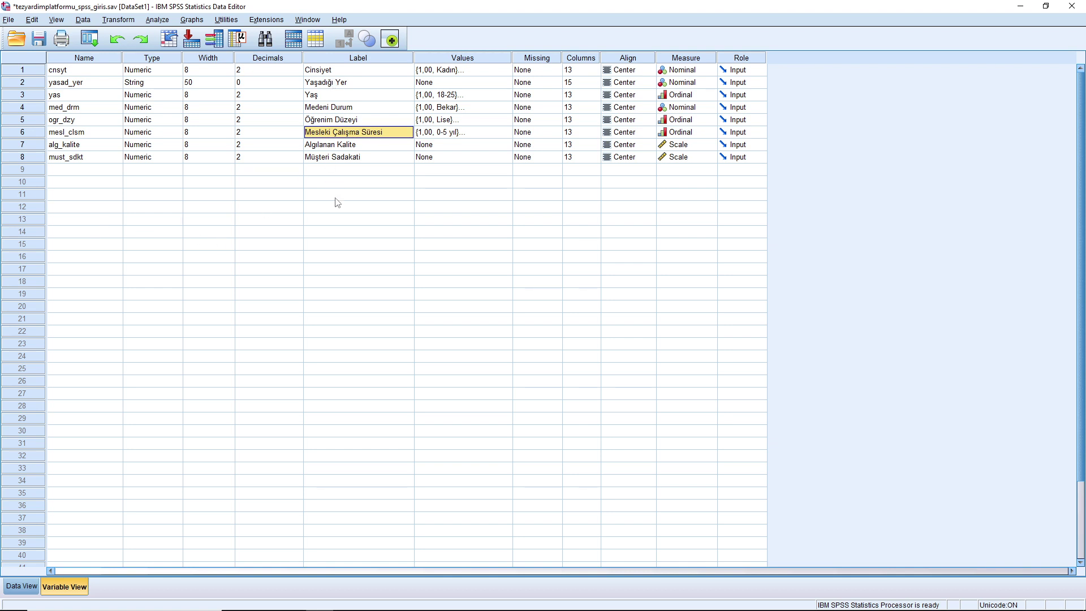
# Step: Inspect the value labels defined for the cnsyt variable and close them without changes
pyautogui.click(490, 58)
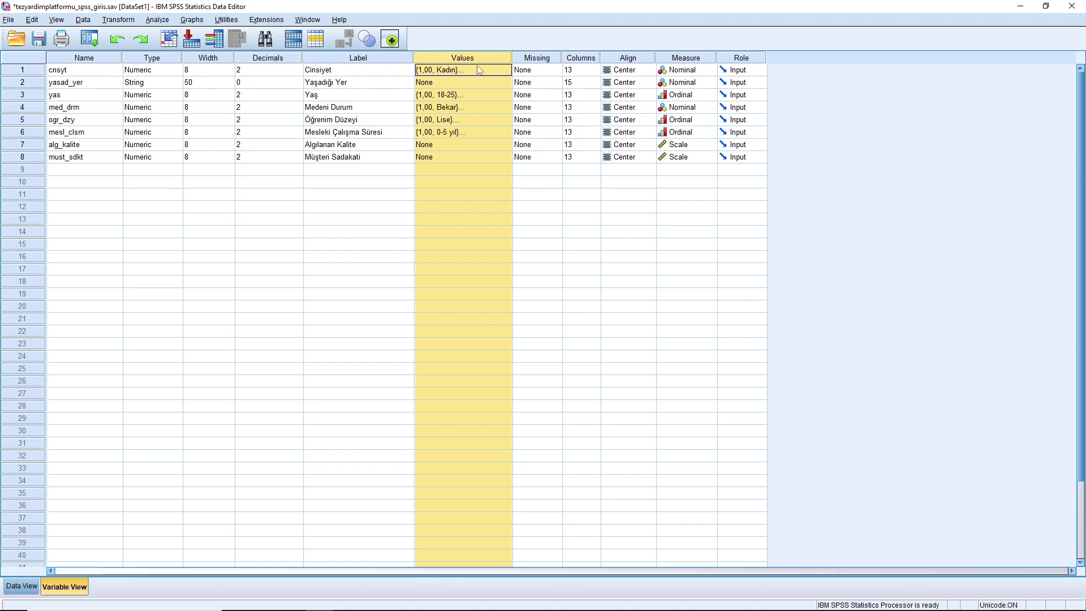
pyautogui.click(504, 70)
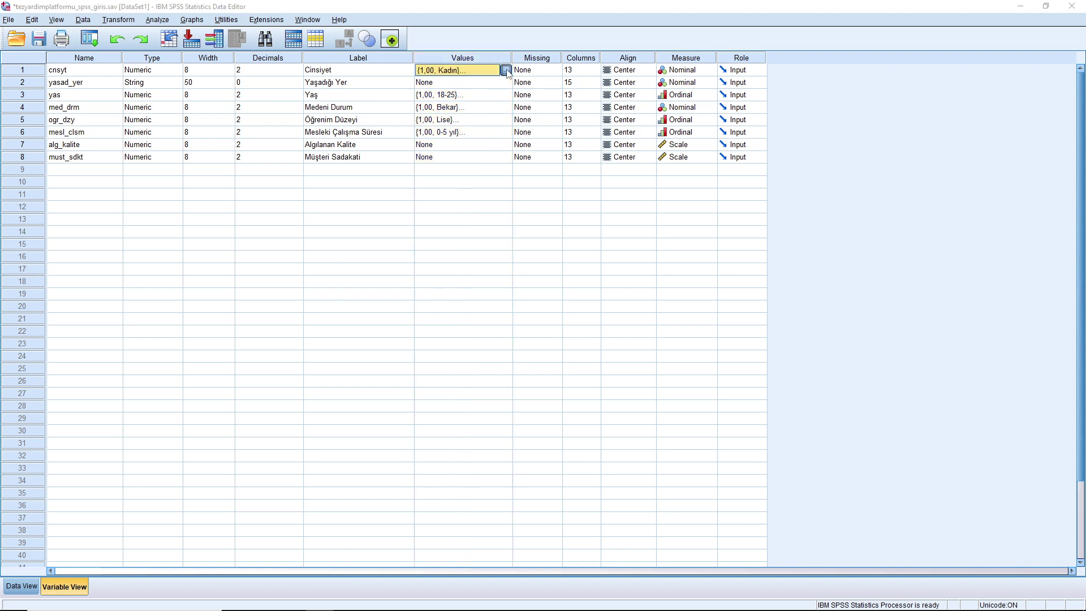
pyautogui.click(508, 70)
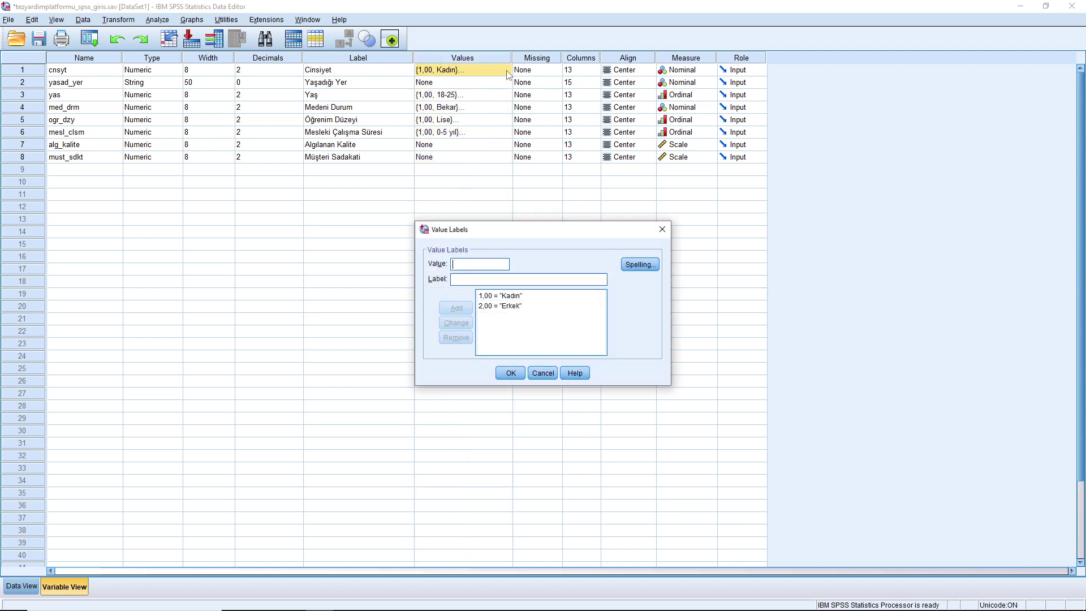
pyautogui.click(662, 229)
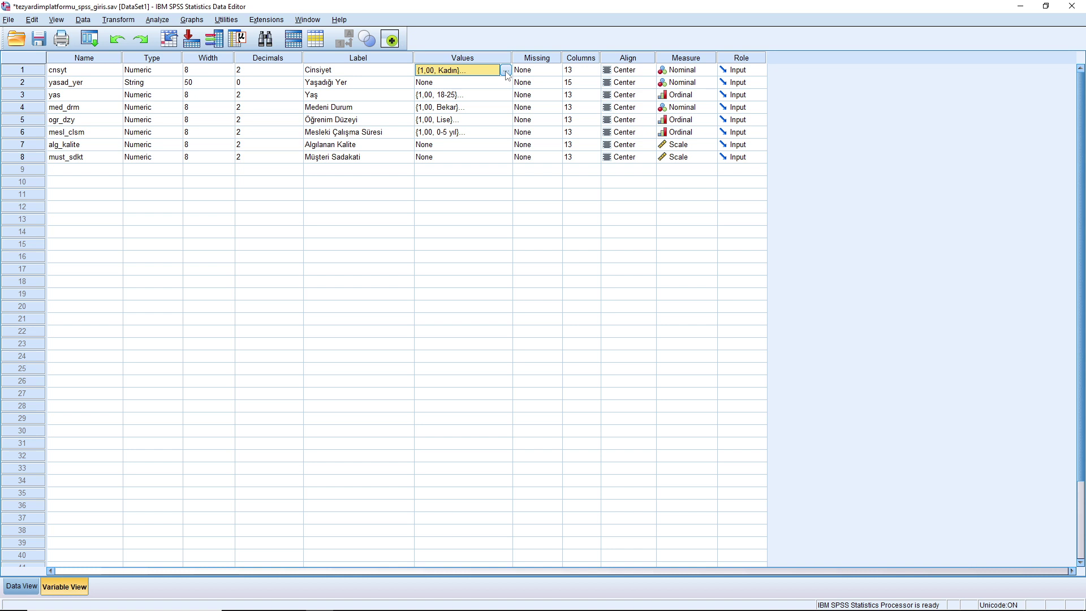
pyautogui.click(505, 70)
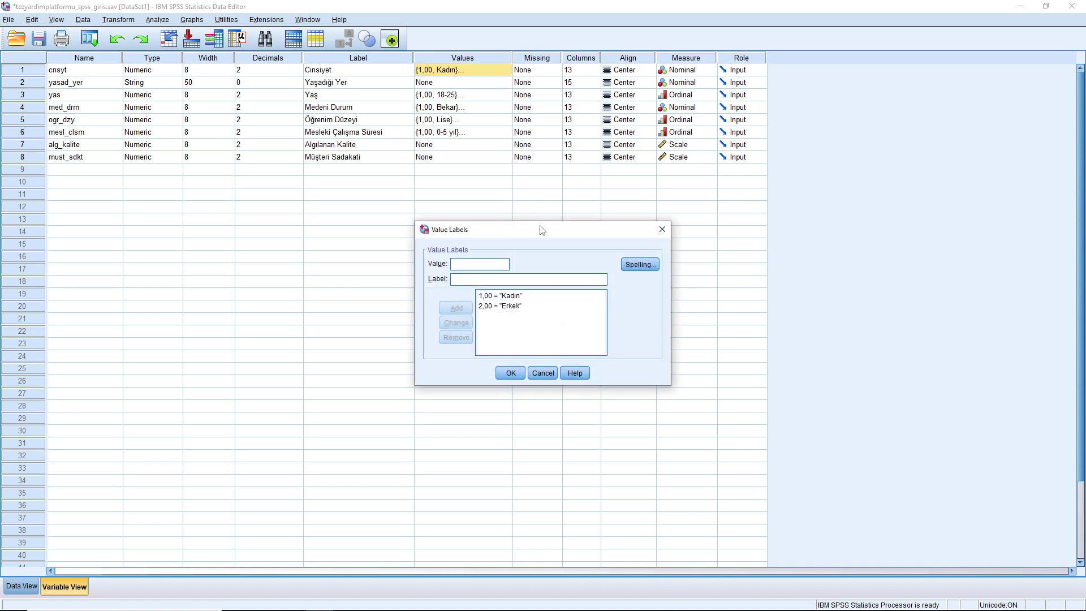
pyautogui.moveTo(540, 229); pyautogui.dragTo(341, 200)
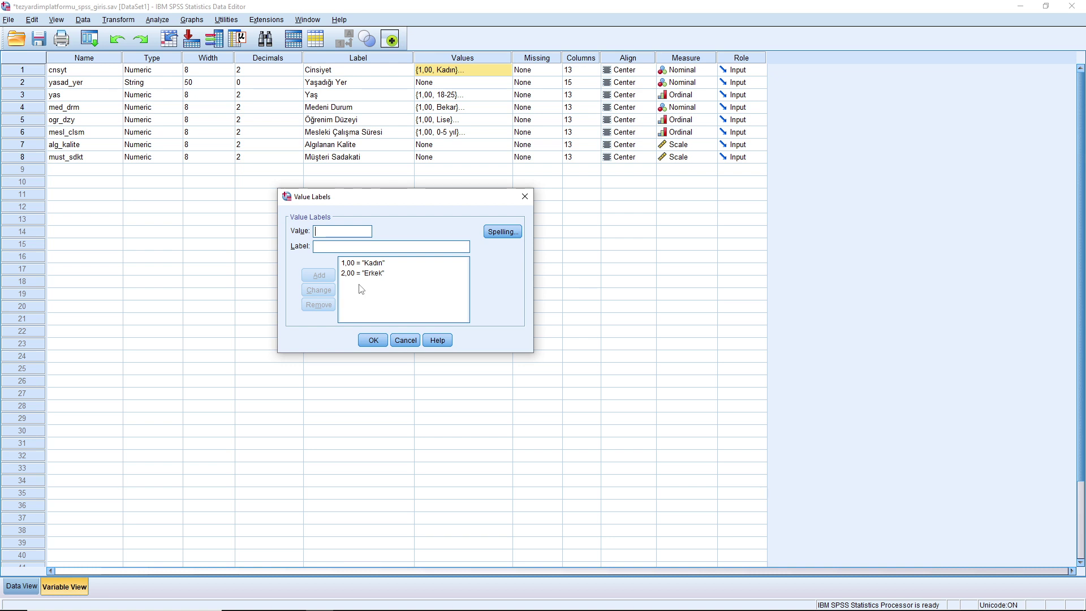
pyautogui.click(525, 197)
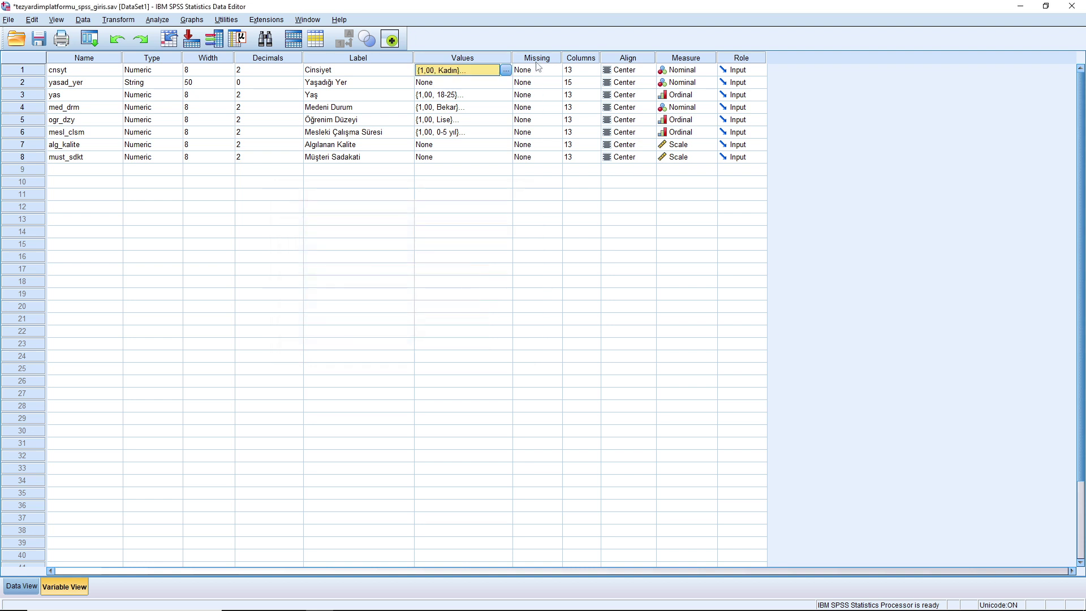
# Step: Examine the Missing and Columns properties and compare the column widths with the case data
pyautogui.click(537, 58)
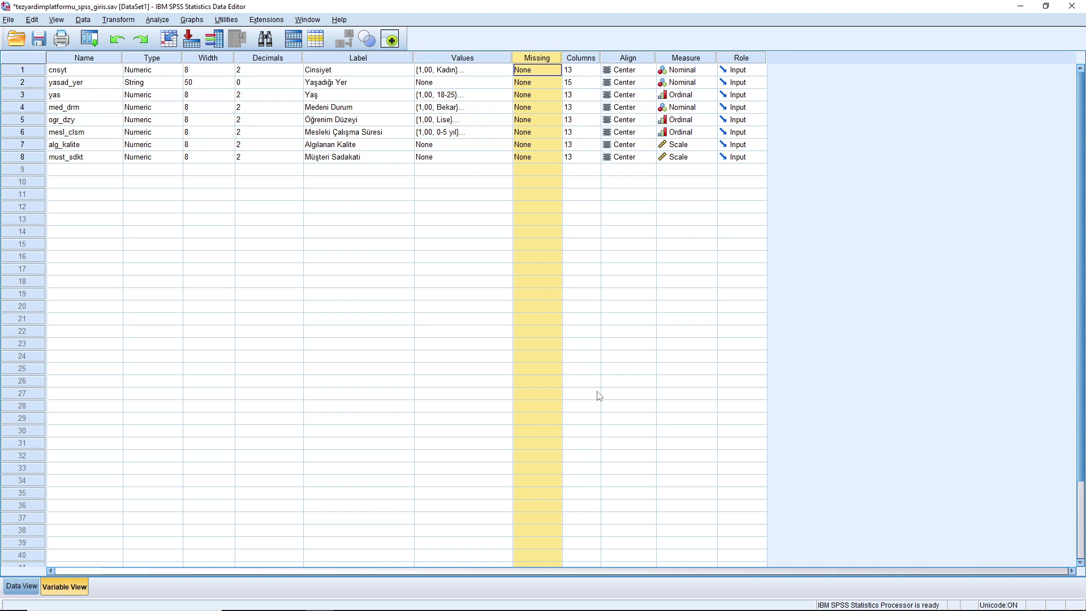
pyautogui.click(579, 58)
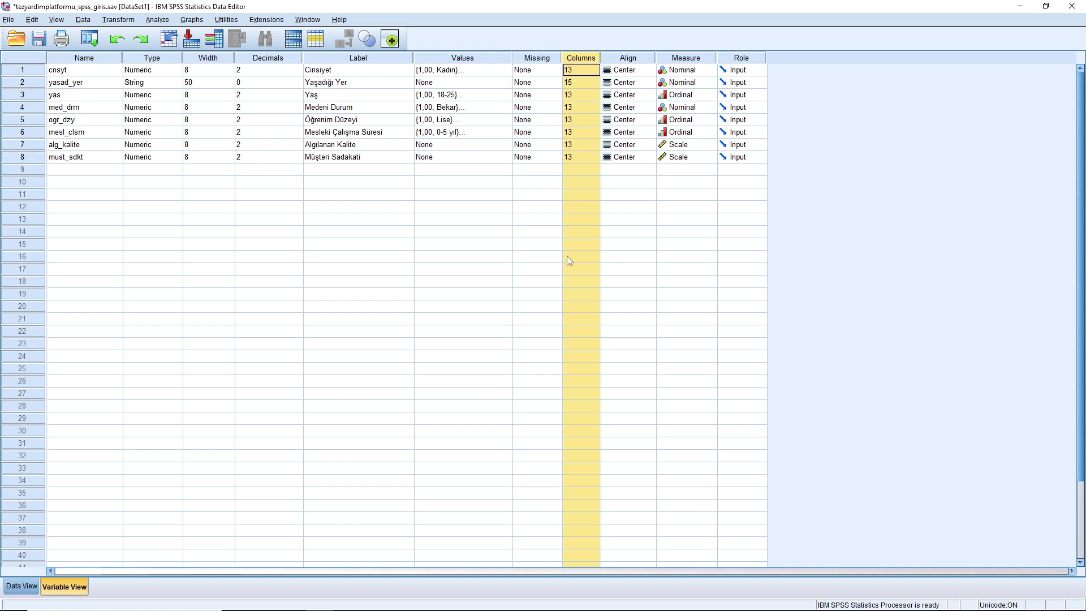
pyautogui.click(18, 587)
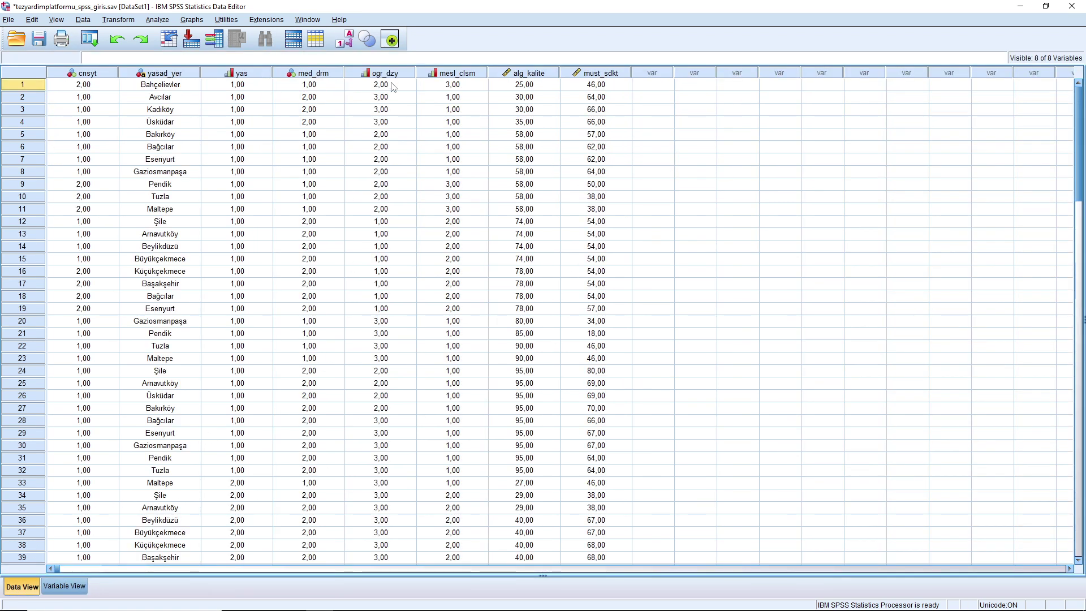
pyautogui.click(74, 582)
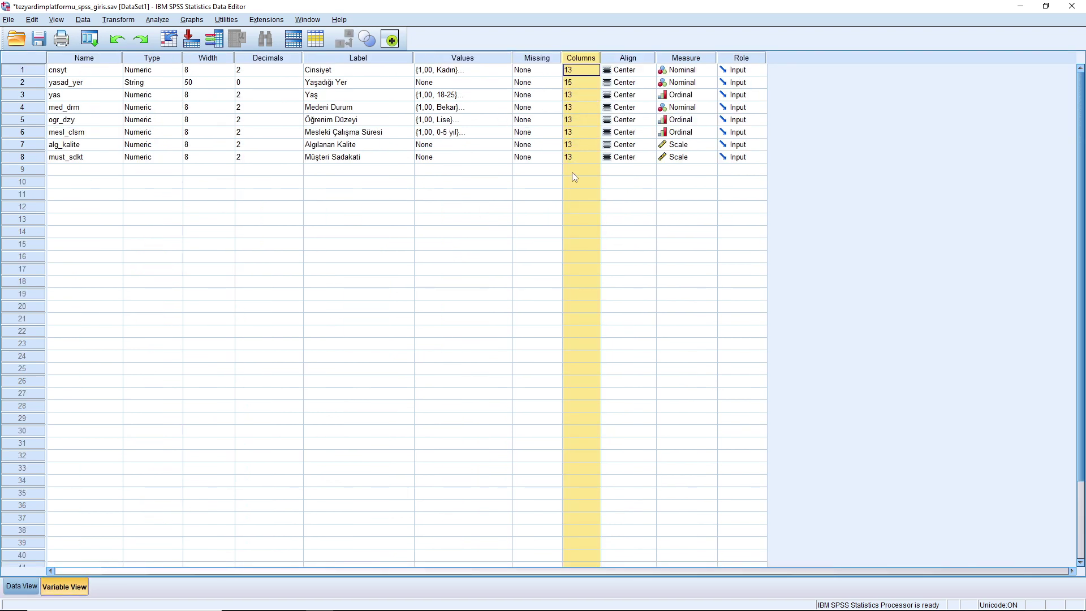
# Step: Widen the mesl_clsm column in the case data to 18 and check its Columns property
pyautogui.click(22, 586)
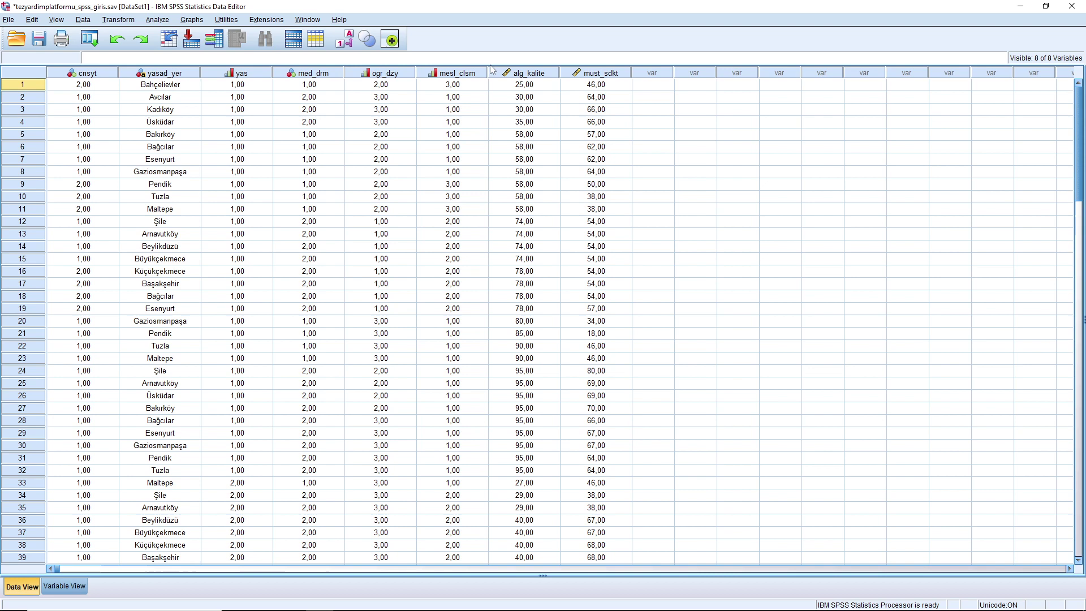
pyautogui.moveTo(488, 70); pyautogui.dragTo(514, 70)
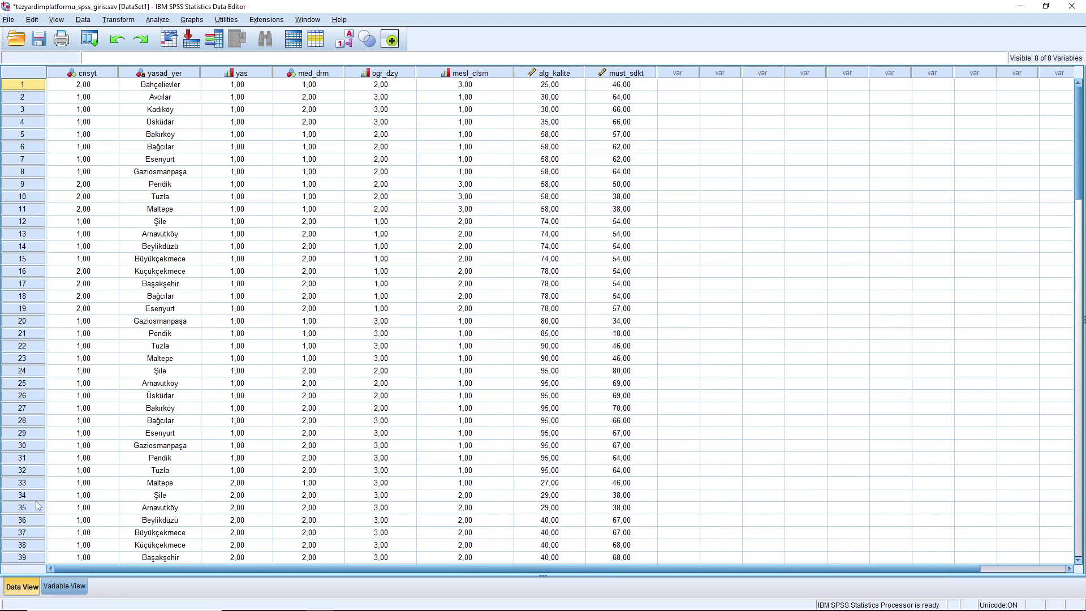
pyautogui.click(64, 586)
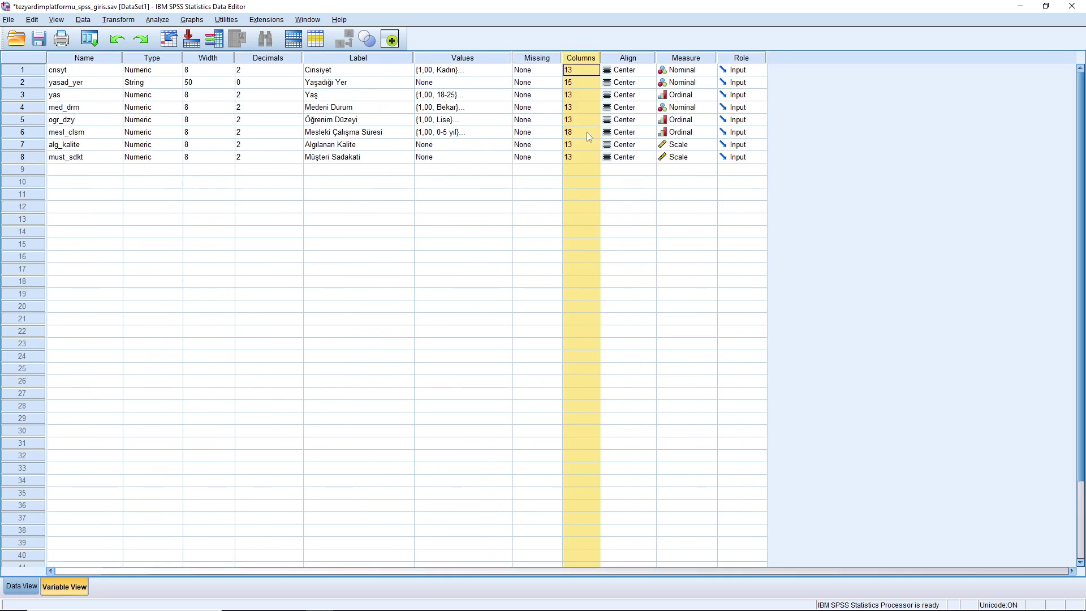
# Step: Examine the Align column against the case data and view the alignment choices for cnsyt without changing them
pyautogui.click(640, 59)
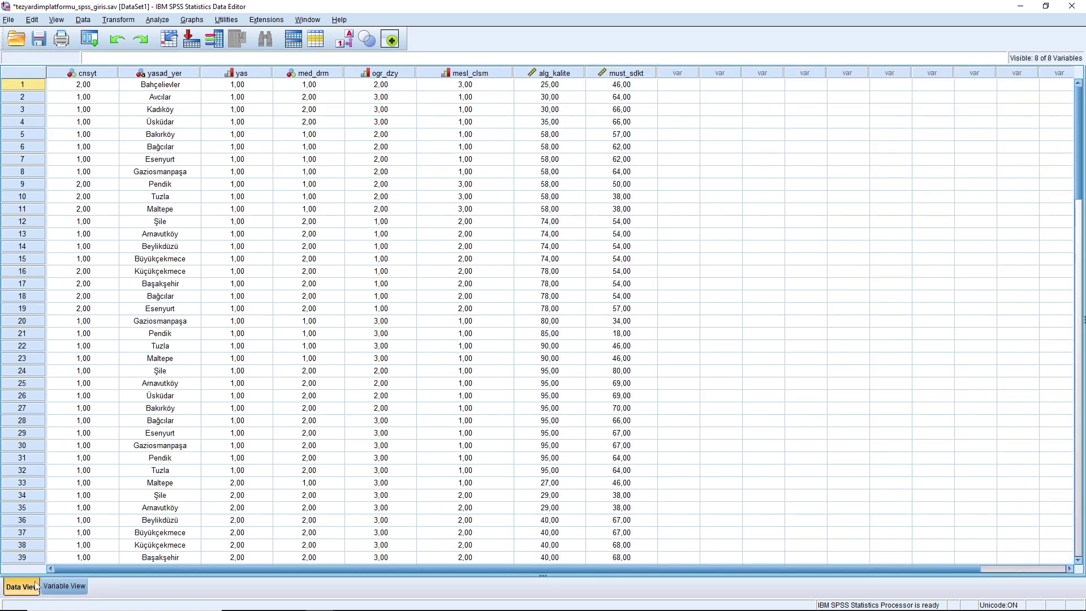
pyautogui.click(35, 586)
pyautogui.click(58, 587)
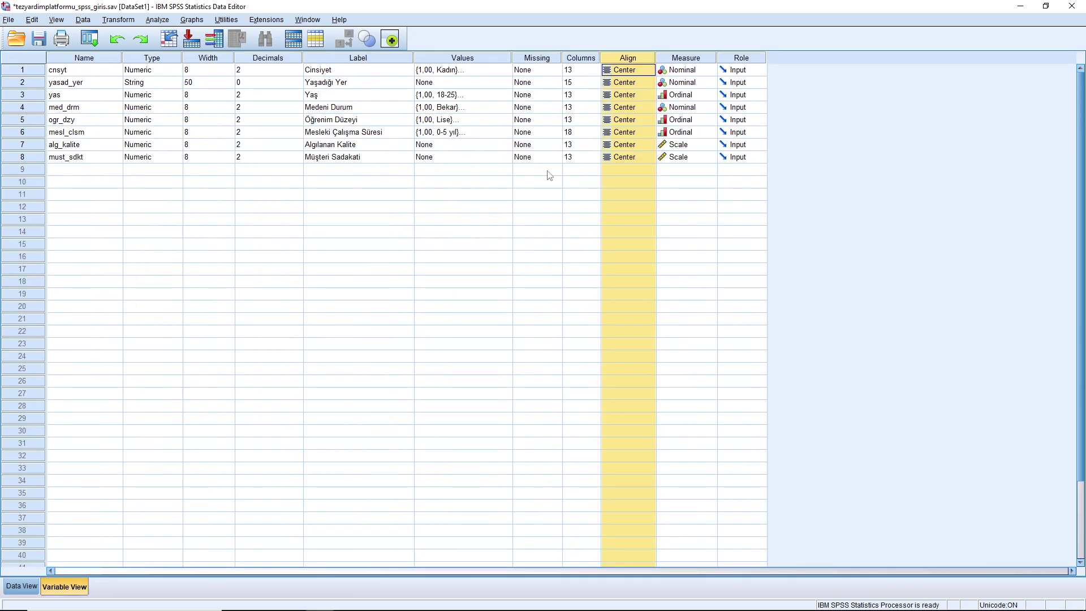
pyautogui.click(643, 72)
pyautogui.click(650, 70)
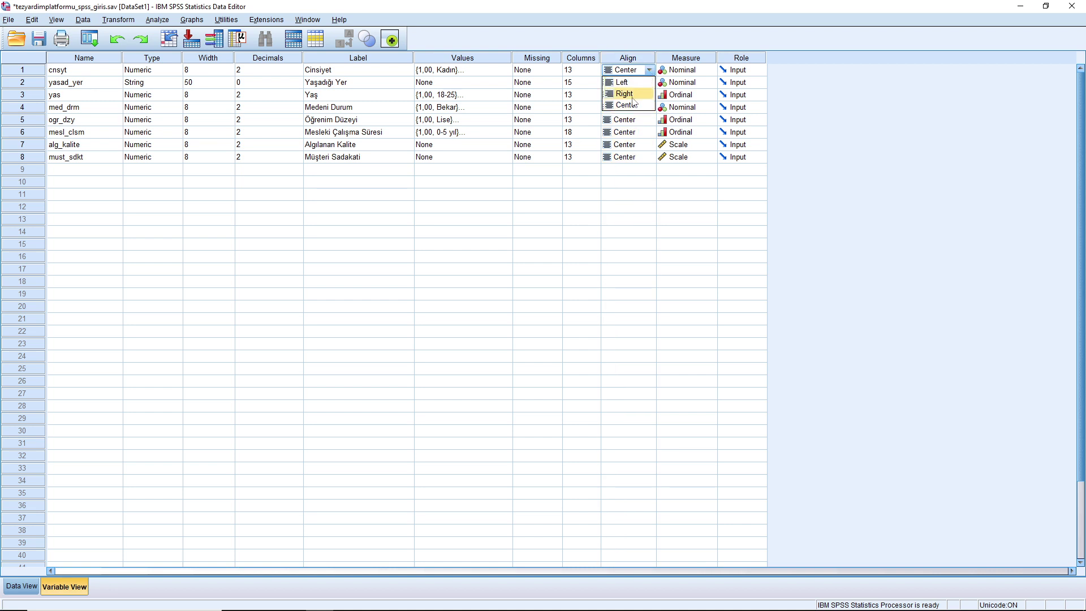
pyautogui.click(648, 70)
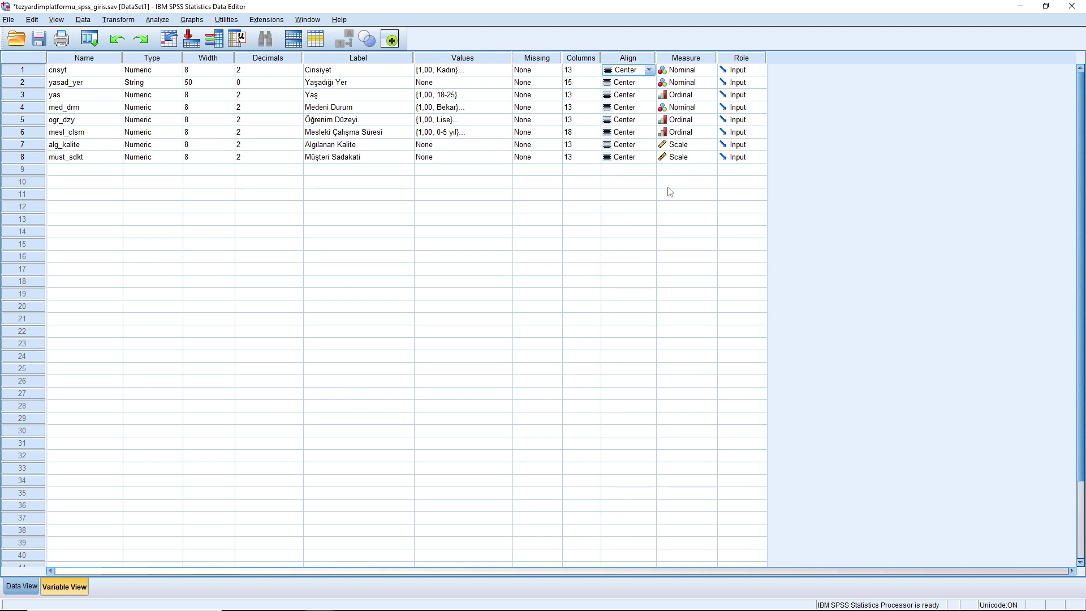
# Step: Try the Scale and Ordinal measurement levels on the cnsyt variable and return it to Nominal
pyautogui.click(688, 58)
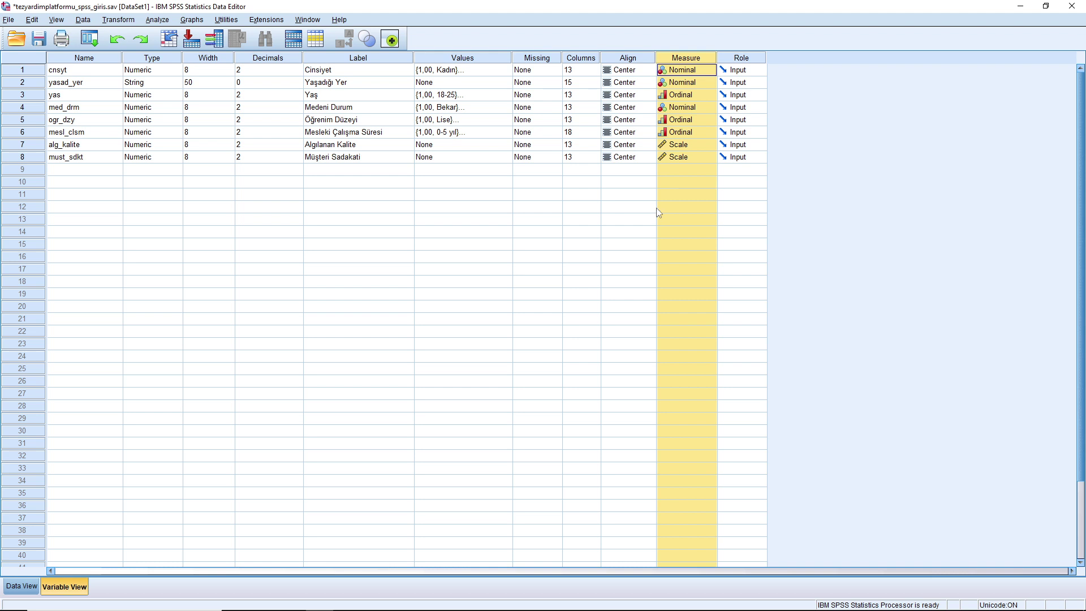
pyautogui.click(710, 70)
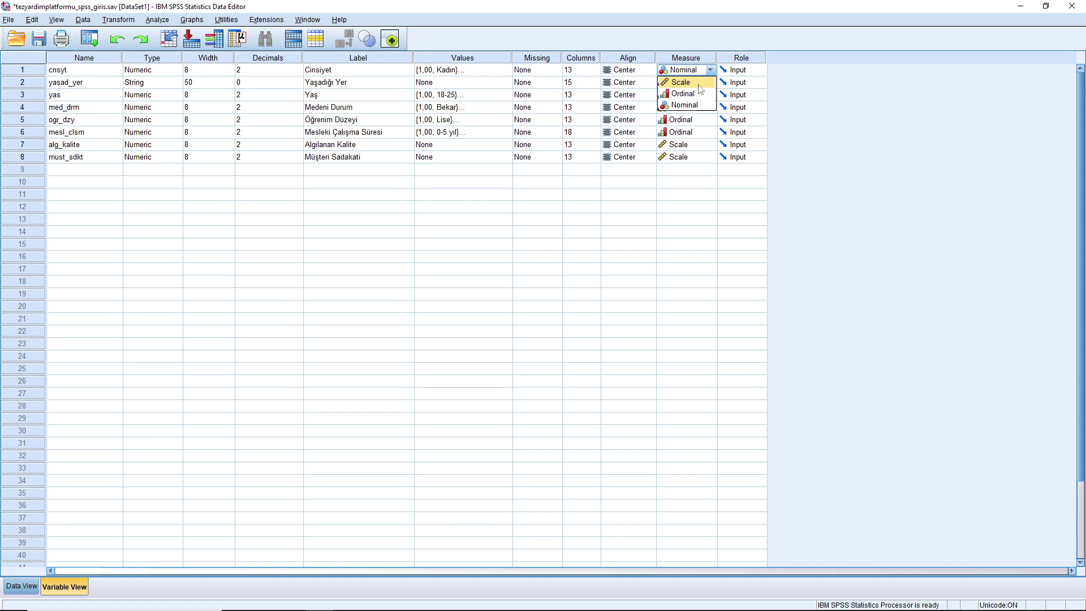
pyautogui.click(700, 85)
pyautogui.click(710, 70)
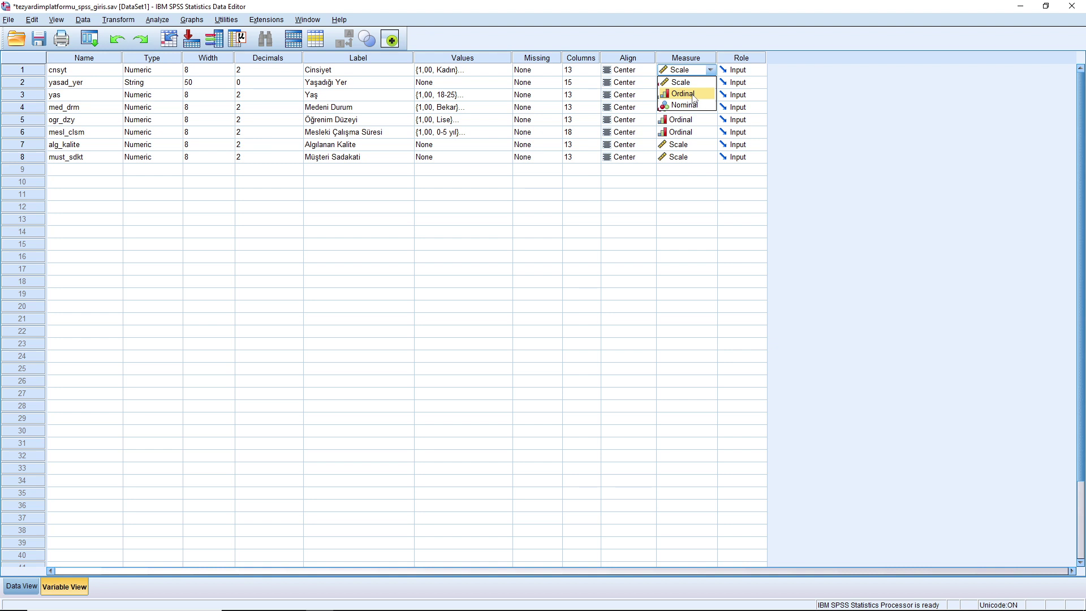
pyautogui.click(694, 94)
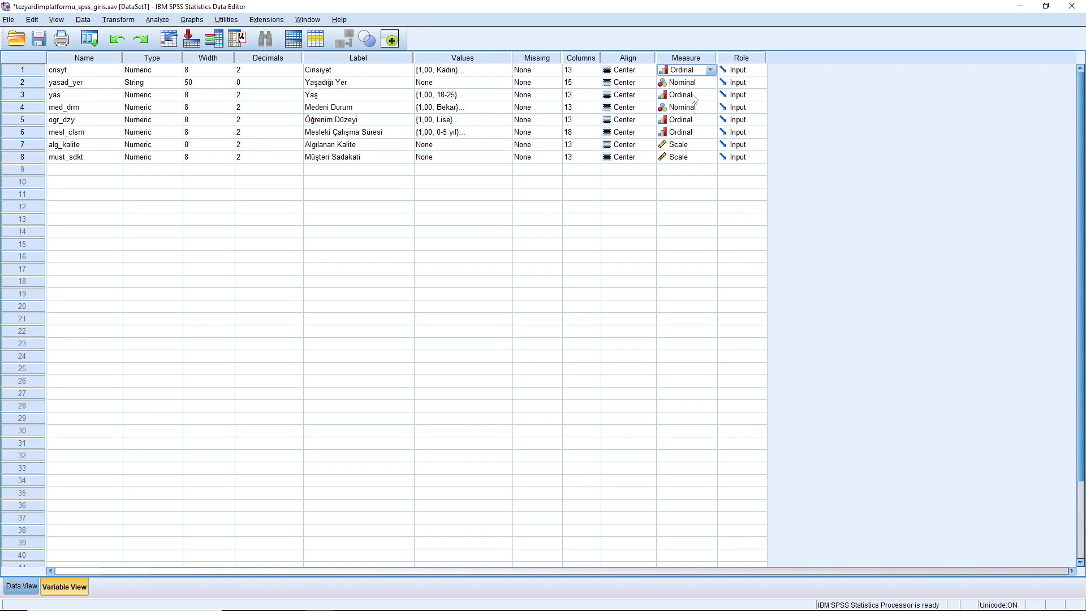
pyautogui.click(710, 70)
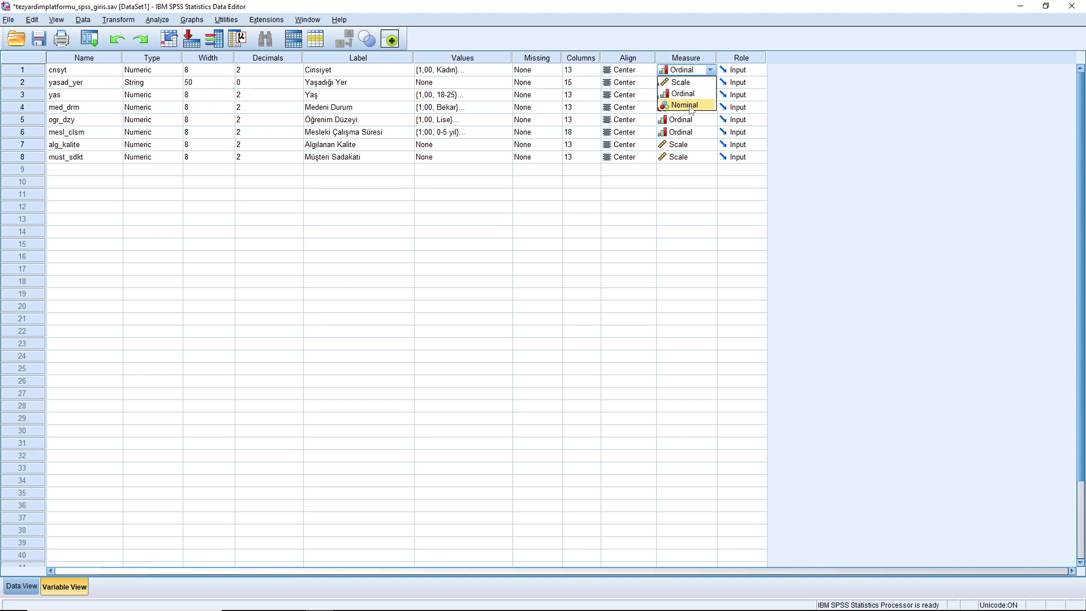
pyautogui.click(690, 105)
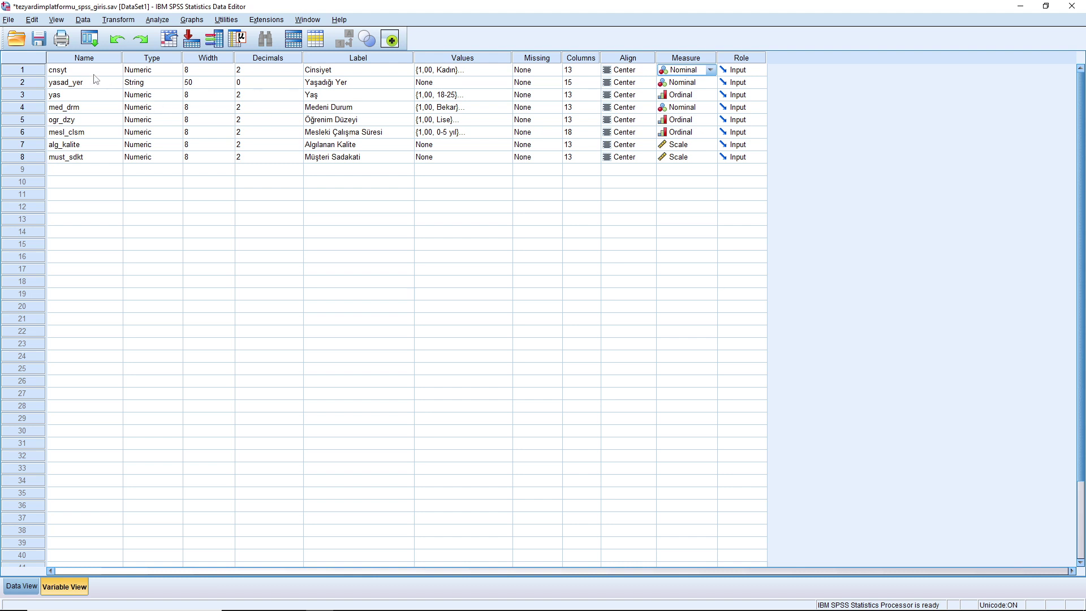
# Step: Review the measurement level choices for cnsyt against its value labels and close the labels without changes
pyautogui.click(711, 70)
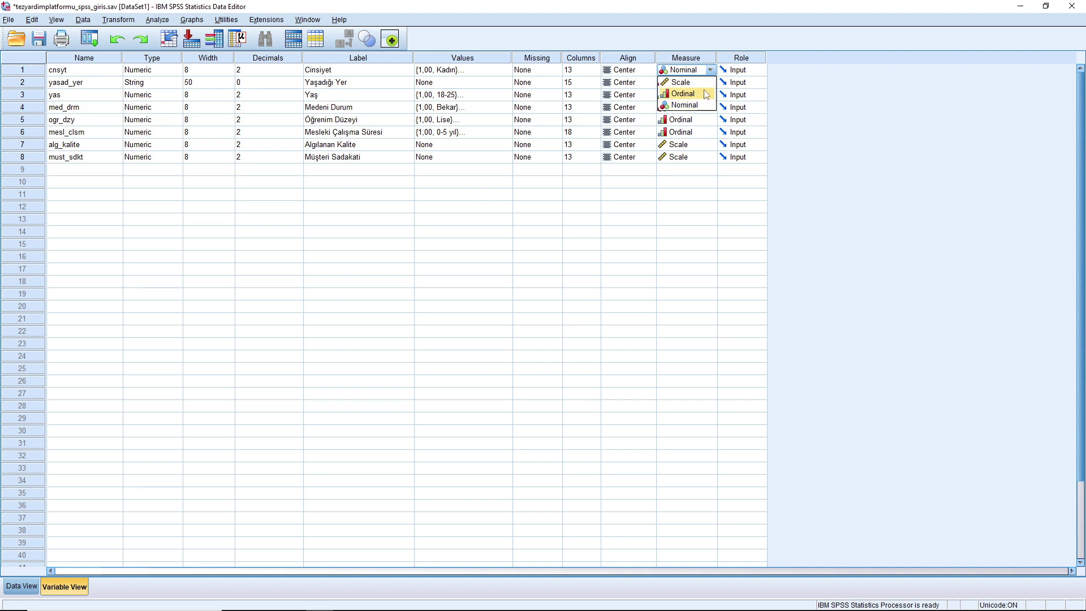
pyautogui.click(505, 71)
pyautogui.click(508, 70)
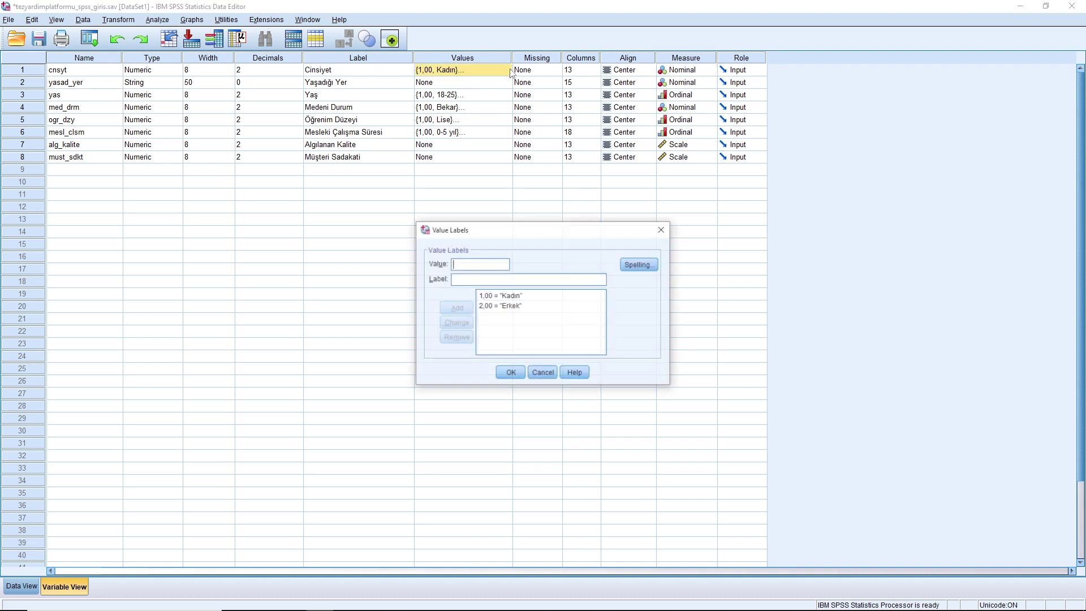
pyautogui.click(513, 306)
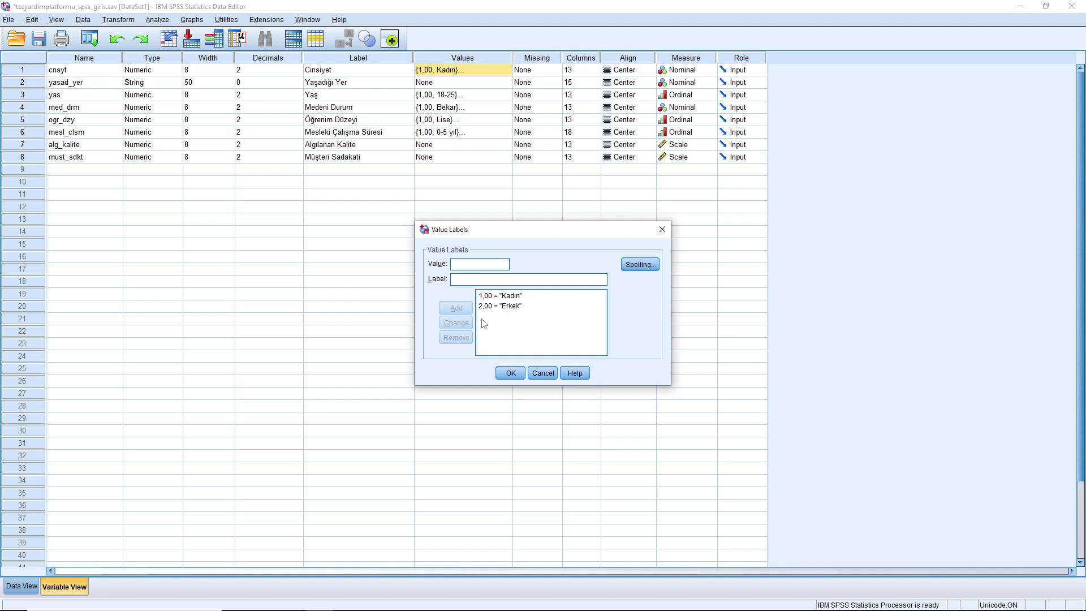
pyautogui.click(662, 229)
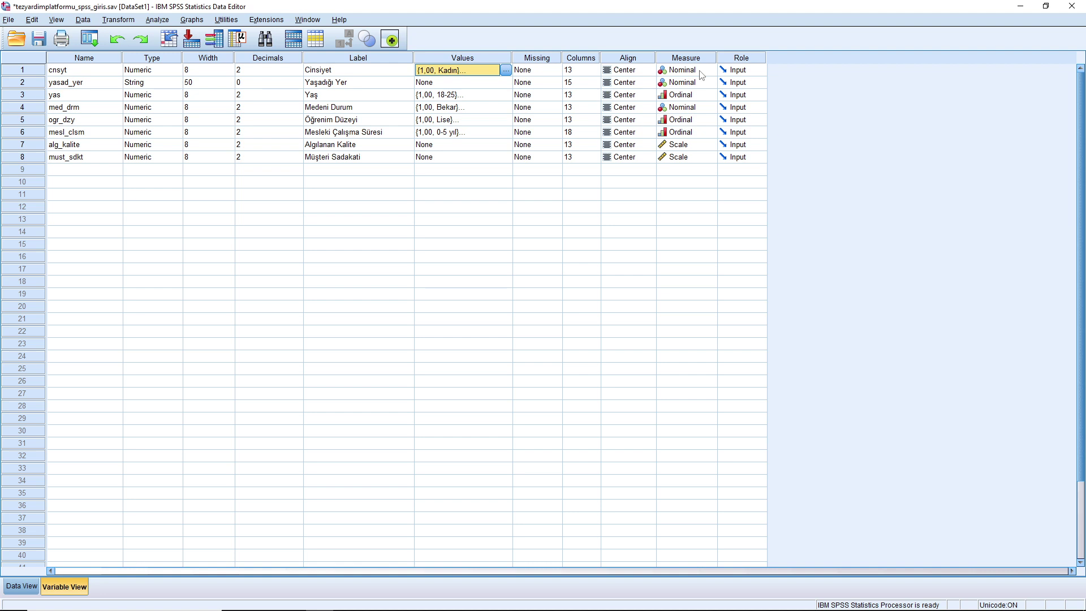
# Step: Inspect the value labels of the ordinal yas variable, close them without changes, and check the case data
pyautogui.click(679, 96)
pyautogui.click(679, 100)
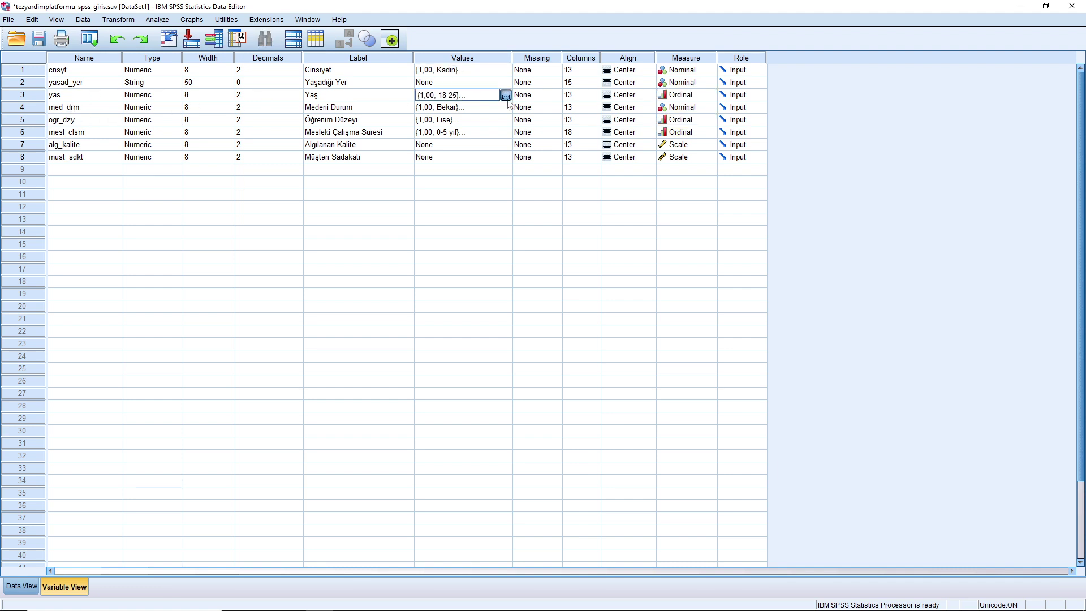
pyautogui.click(508, 96)
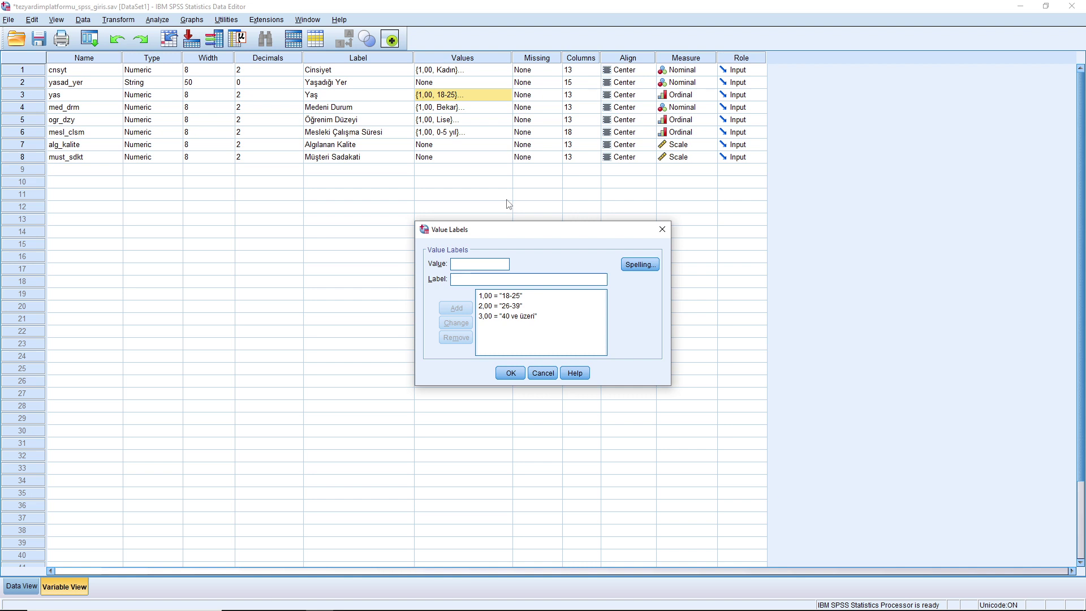
pyautogui.click(662, 229)
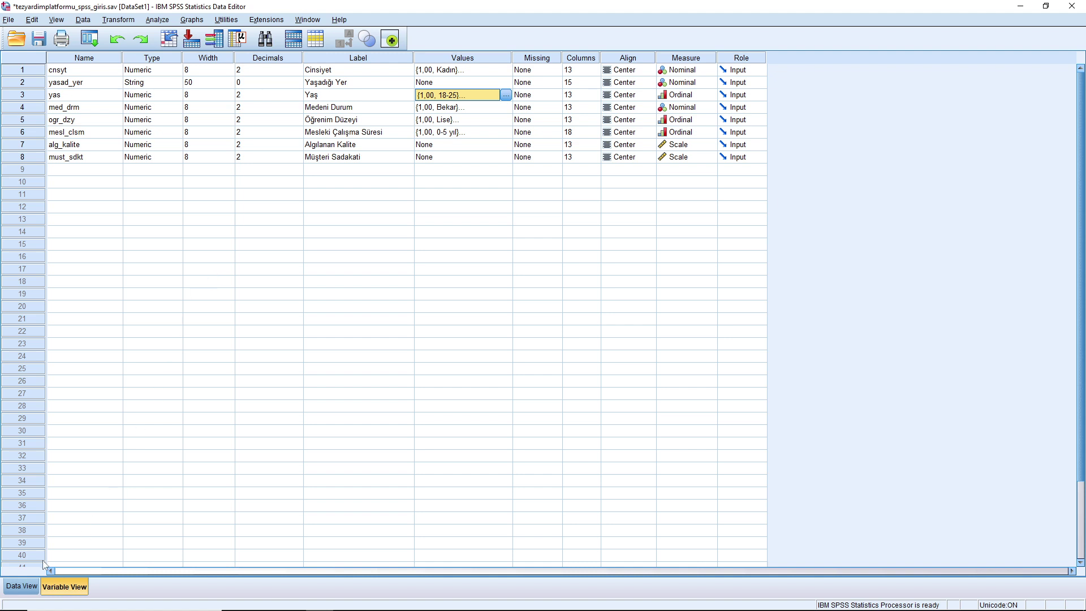
pyautogui.click(24, 586)
pyautogui.click(66, 587)
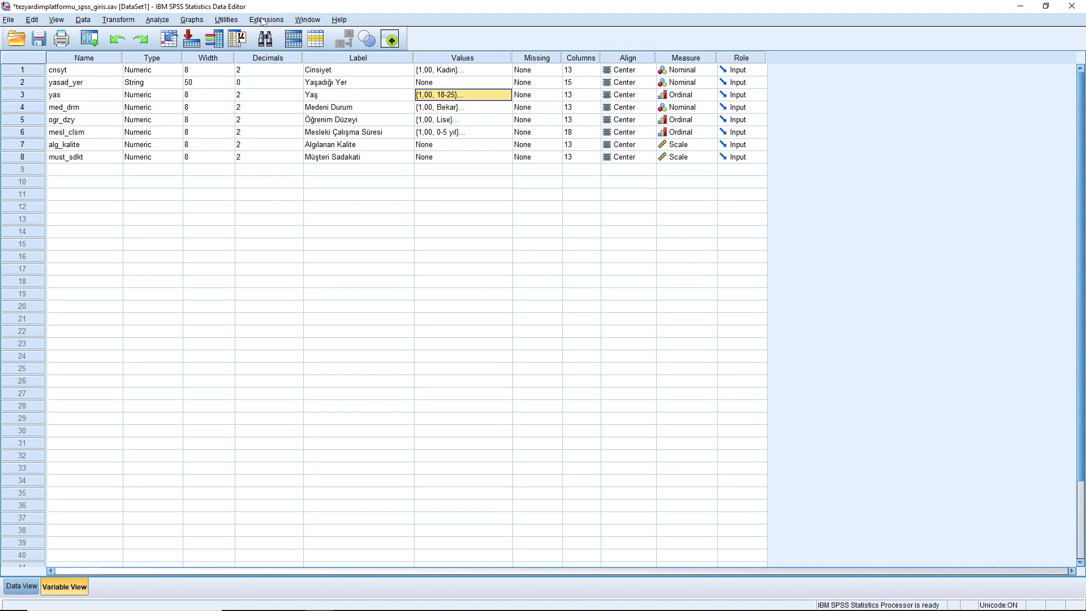
# Step: Survey the file, view, analysis, transformation, graph and help commands, and view the recently used dialogs without running any
pyautogui.click(8, 20)
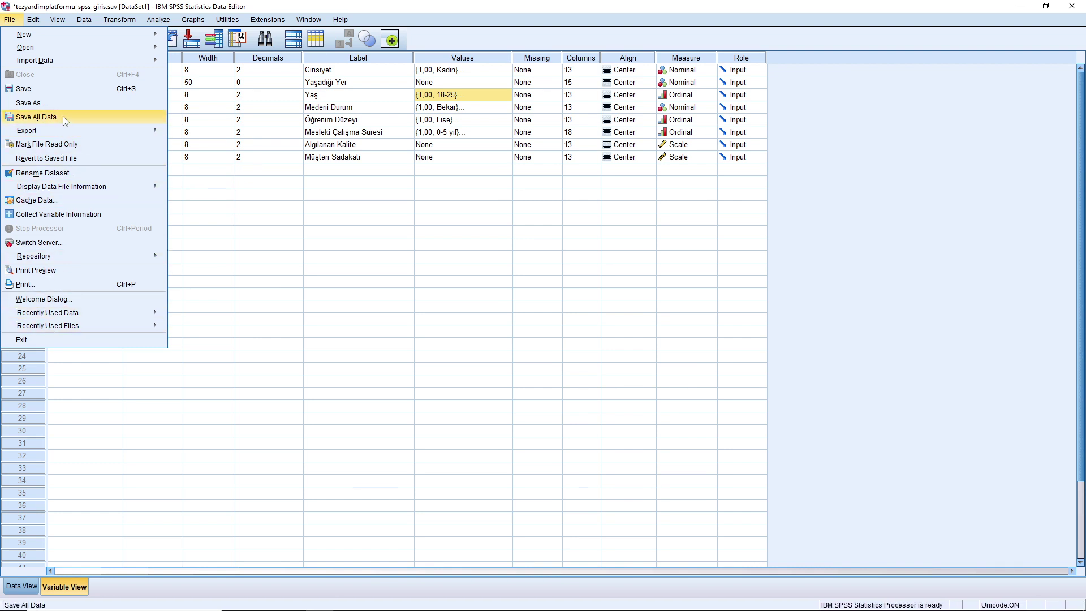
pyautogui.moveTo(61, 61)
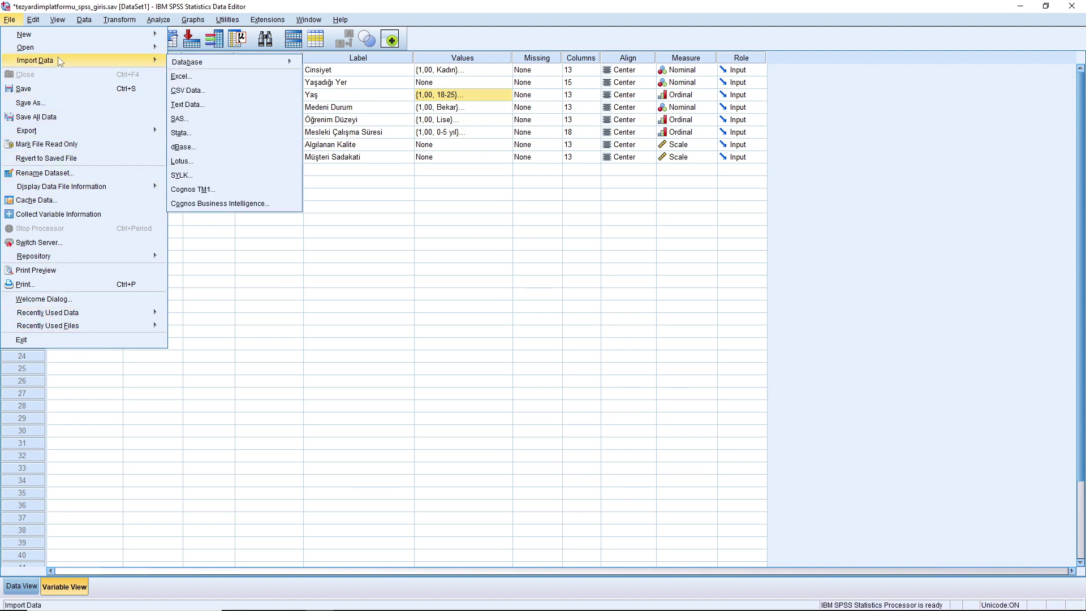
pyautogui.moveTo(34, 21)
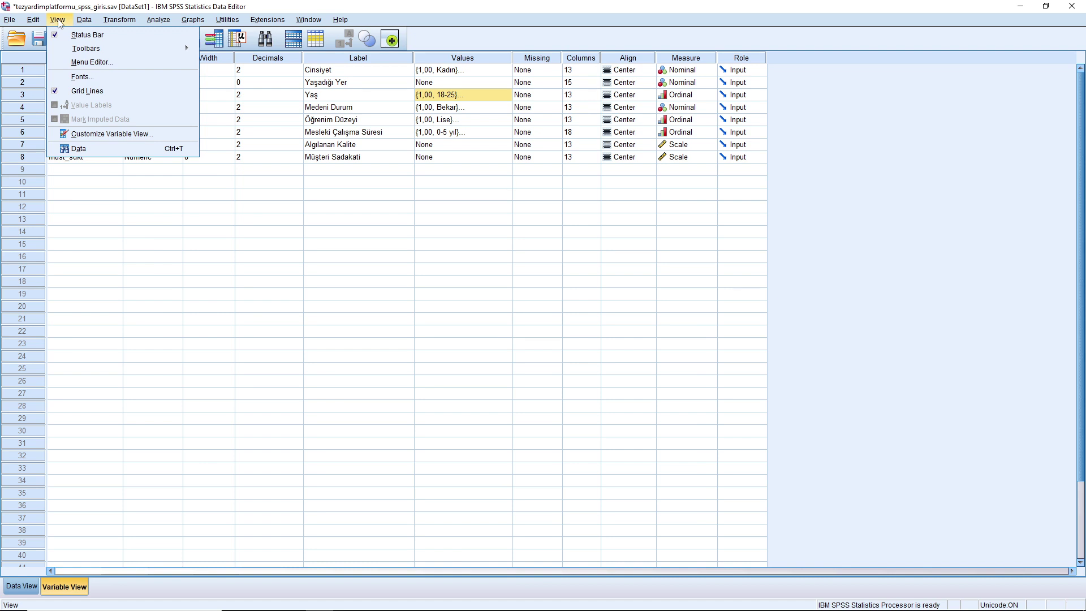
pyautogui.moveTo(159, 21)
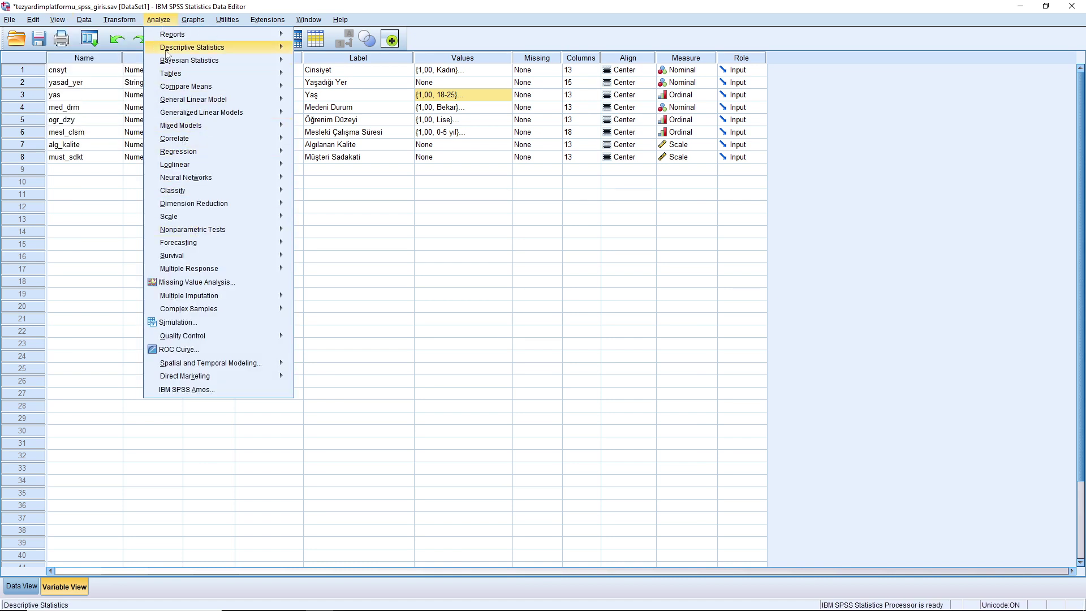
pyautogui.moveTo(207, 261)
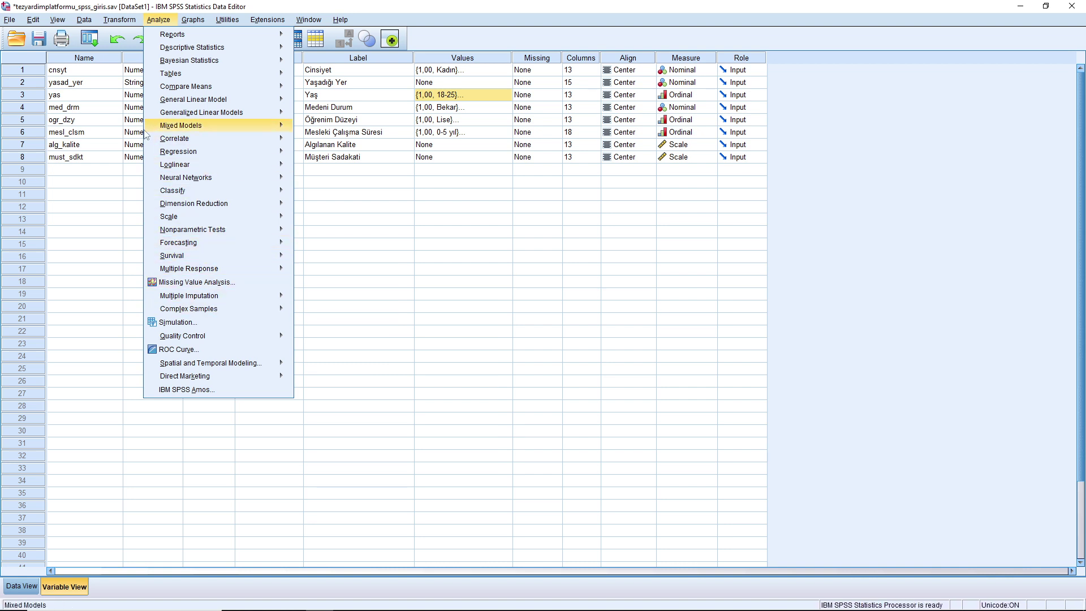
pyautogui.moveTo(115, 22)
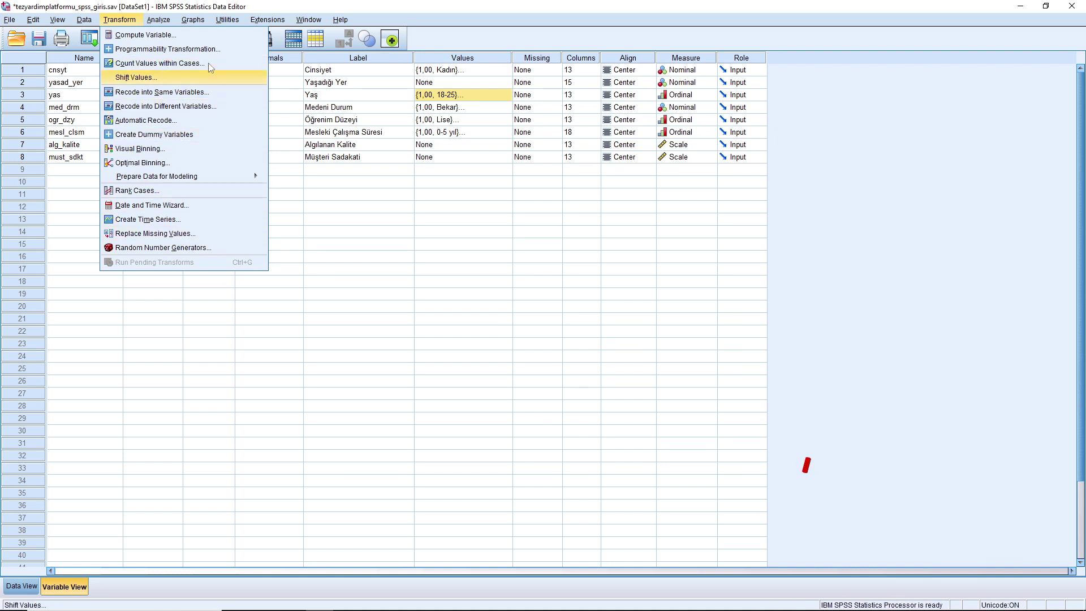
pyautogui.moveTo(193, 23)
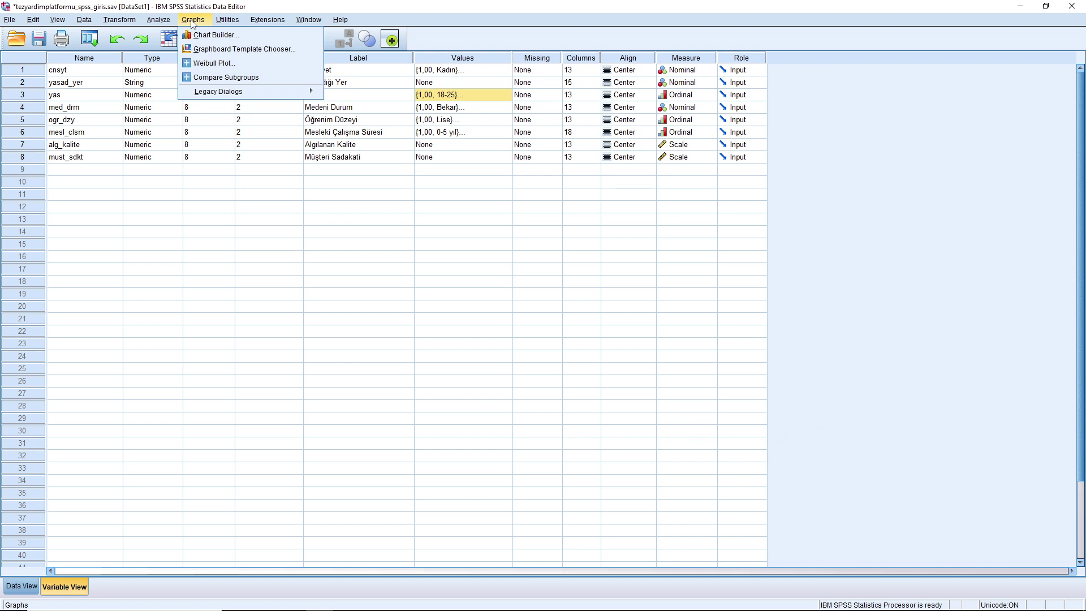
pyautogui.moveTo(340, 19)
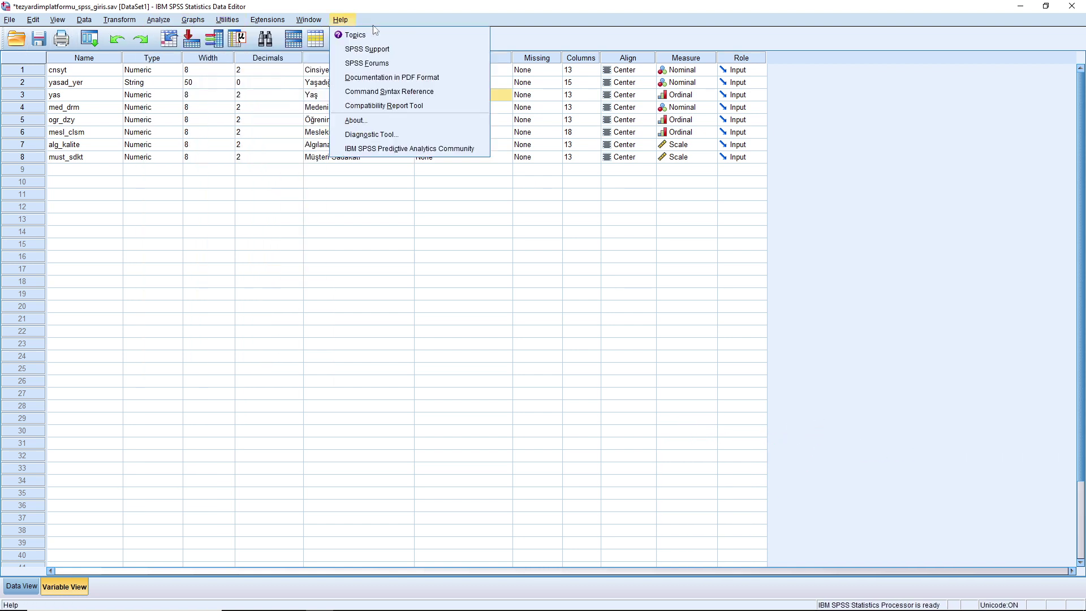
pyautogui.click(499, 54)
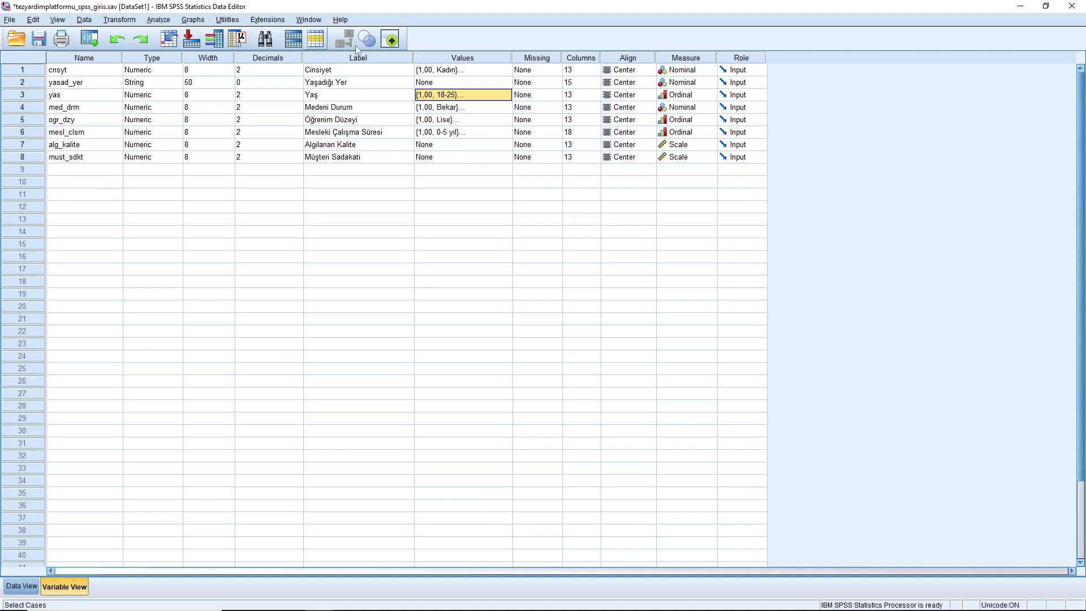
pyautogui.click(91, 39)
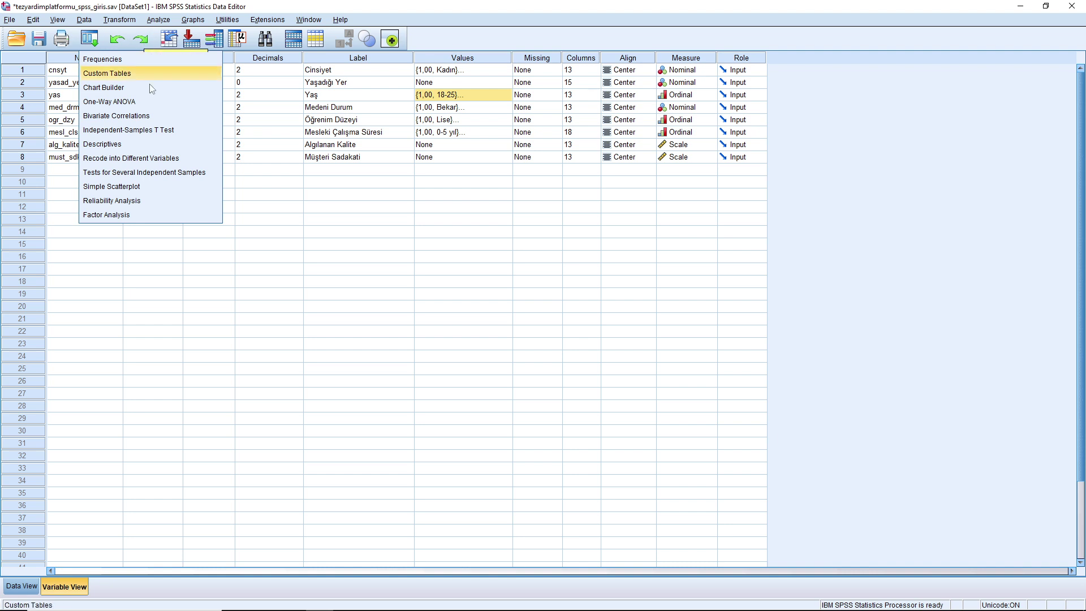
# Step: Jump to case number 10 in the data with Go To
pyautogui.click(172, 40)
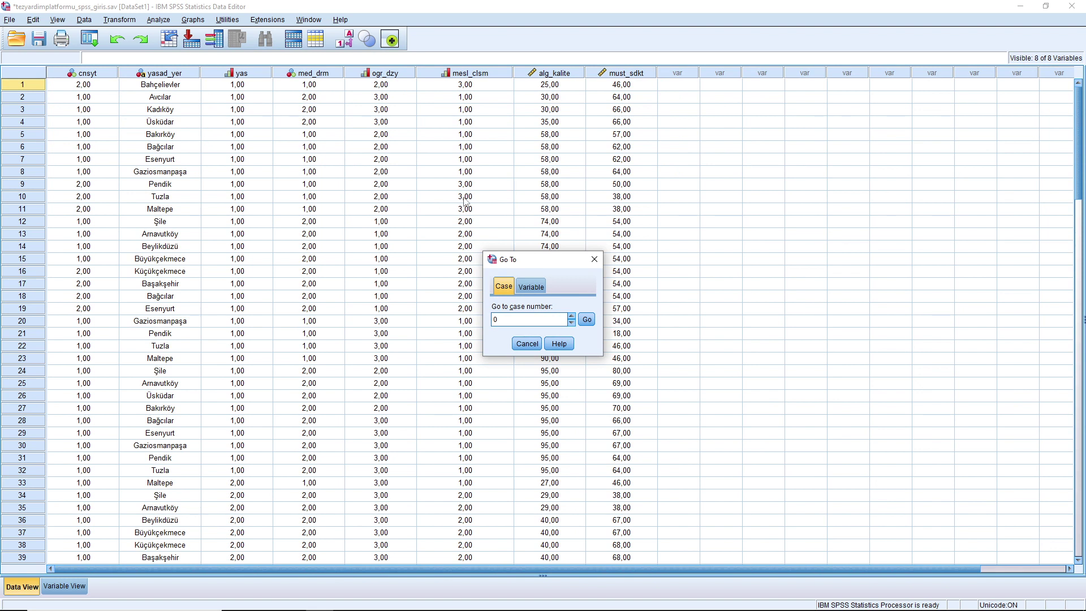
pyautogui.moveTo(544, 265); pyautogui.dragTo(415, 153)
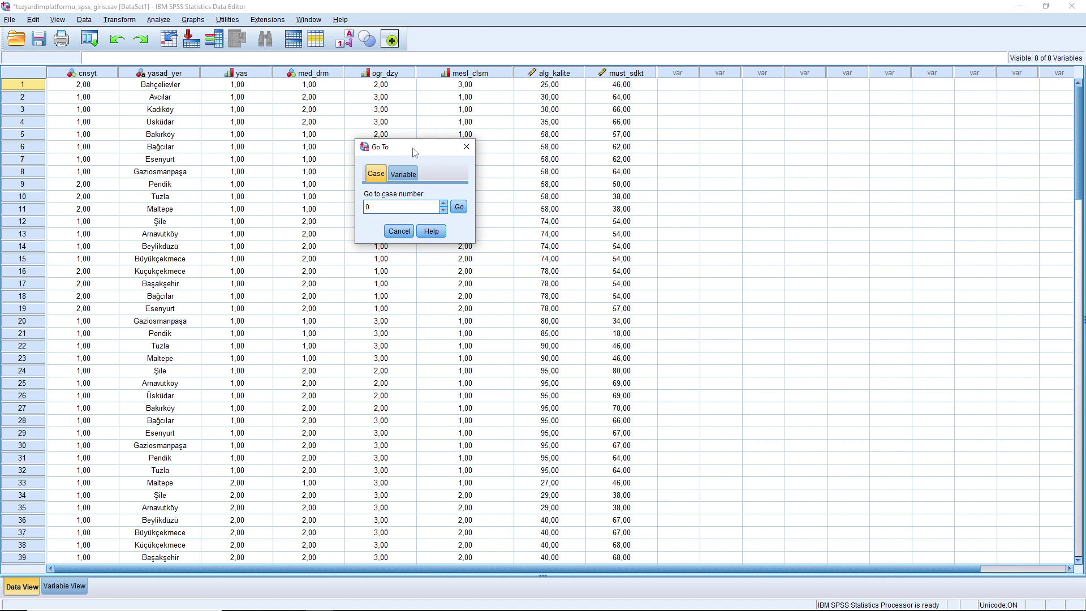
pyautogui.doubleClick(385, 207)
pyautogui.write('10')
pyautogui.click(458, 207)
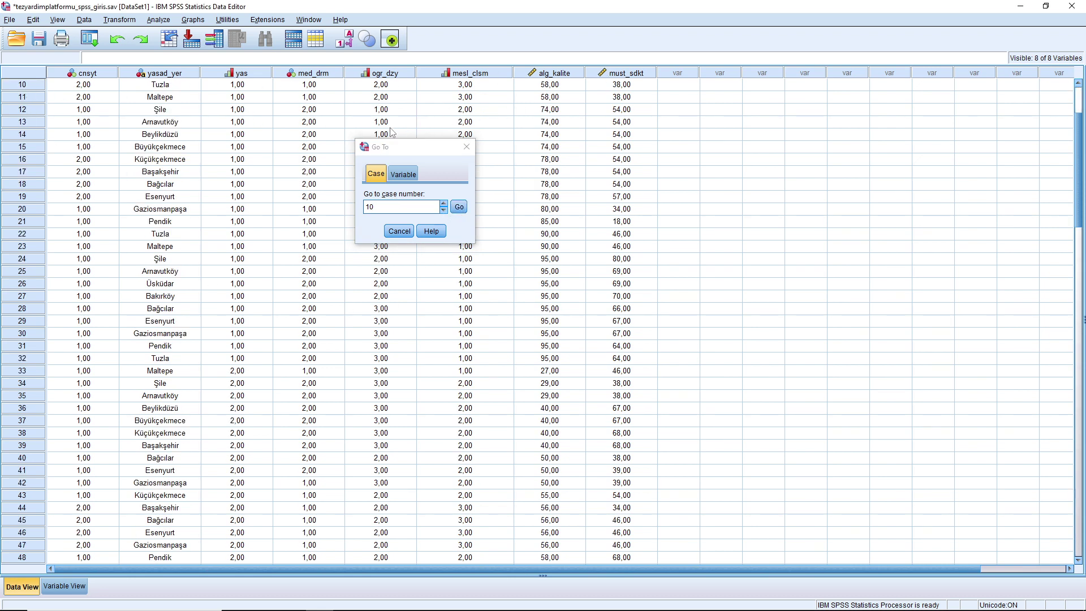
# Step: Jump to the cnsyt variable with Go To and close the dialog
pyautogui.click(406, 174)
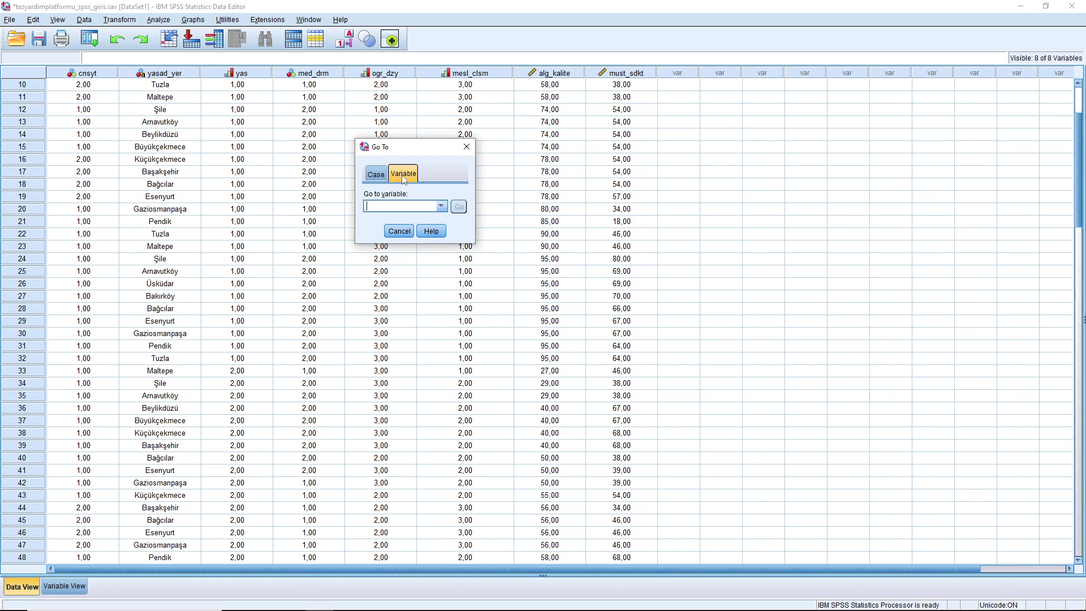
pyautogui.click(441, 207)
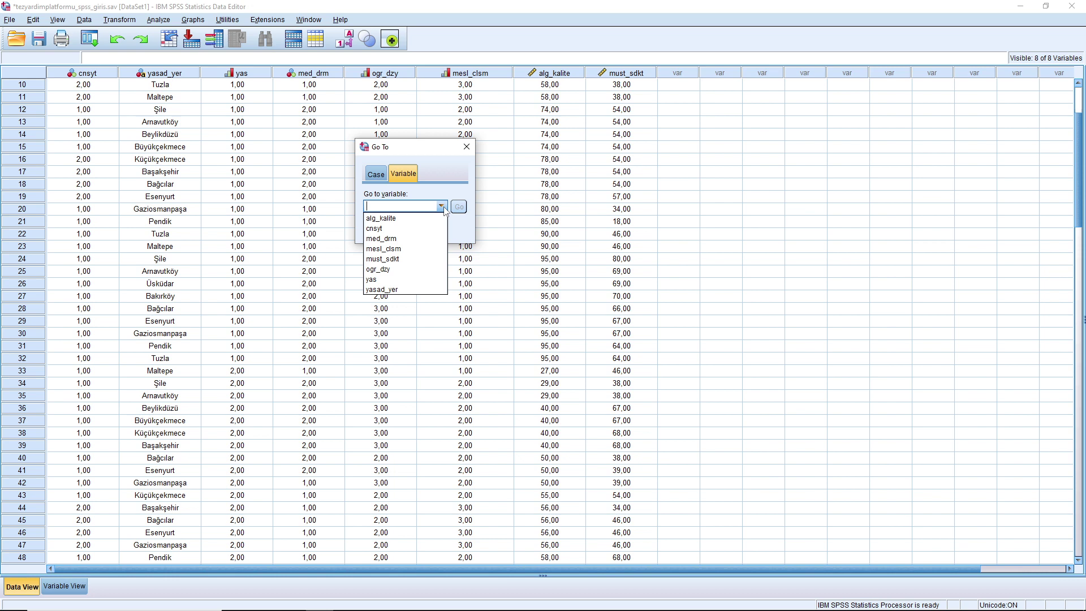
pyautogui.click(386, 229)
pyautogui.click(459, 207)
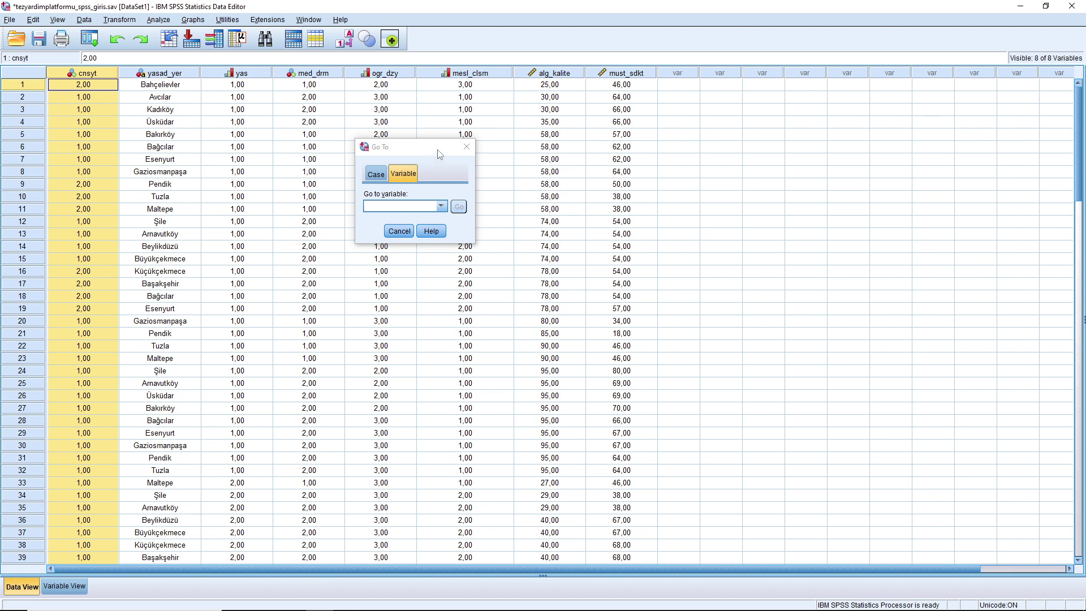
pyautogui.click(466, 148)
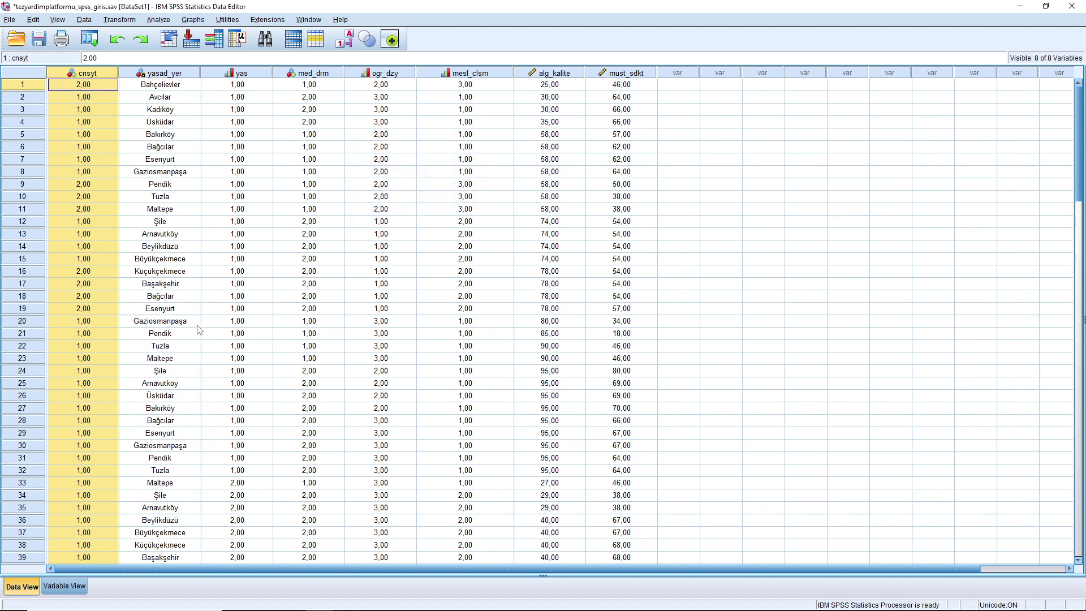
# Step: View the Go To variable option from Variable View and dismiss it without choosing a variable
pyautogui.click(65, 586)
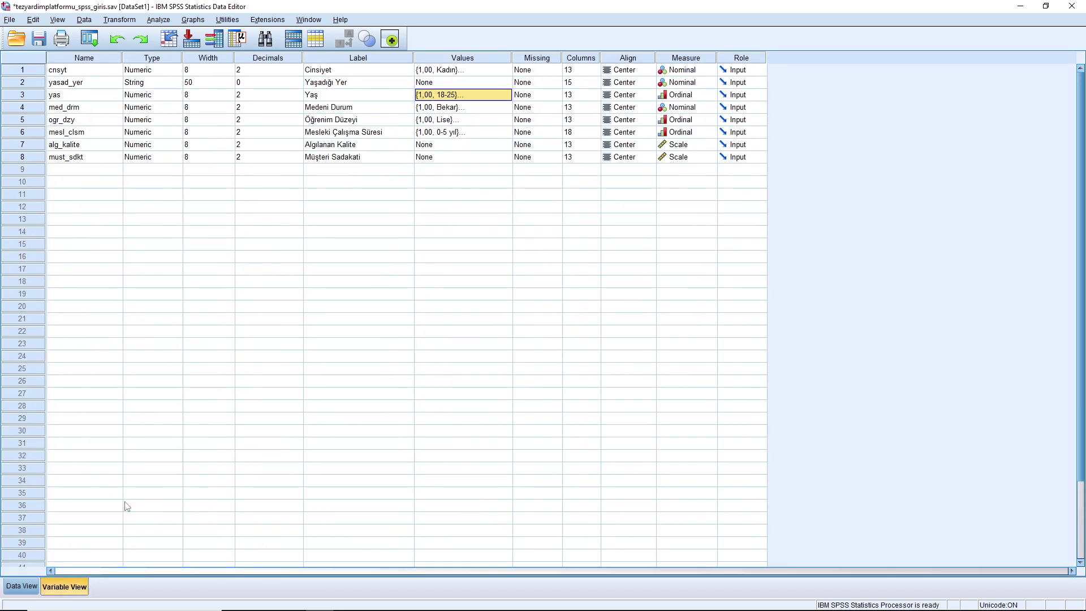
pyautogui.click(191, 39)
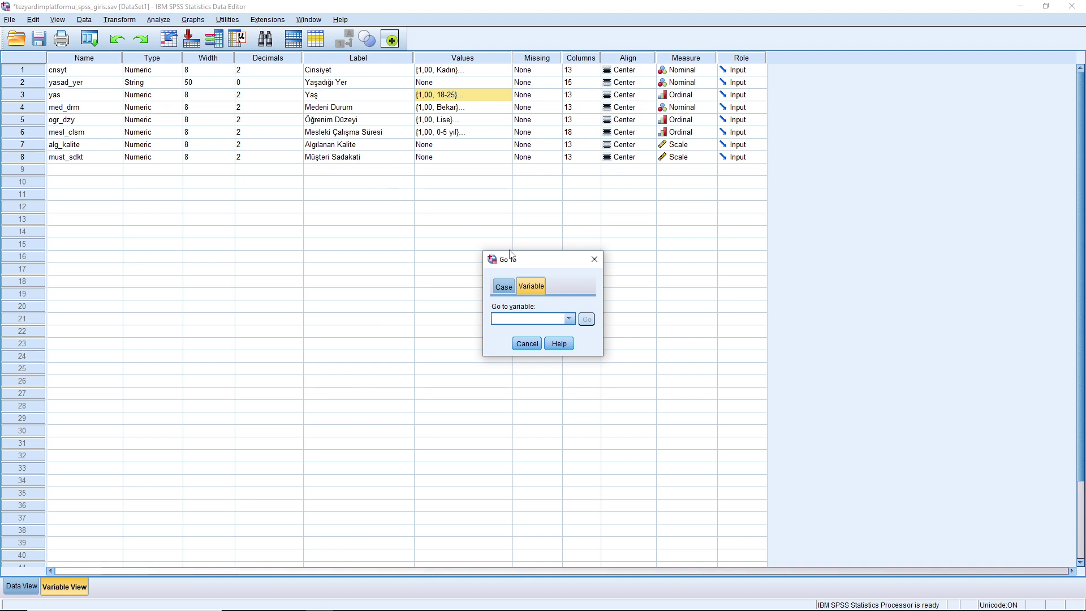
pyautogui.moveTo(487, 258); pyautogui.dragTo(329, 242)
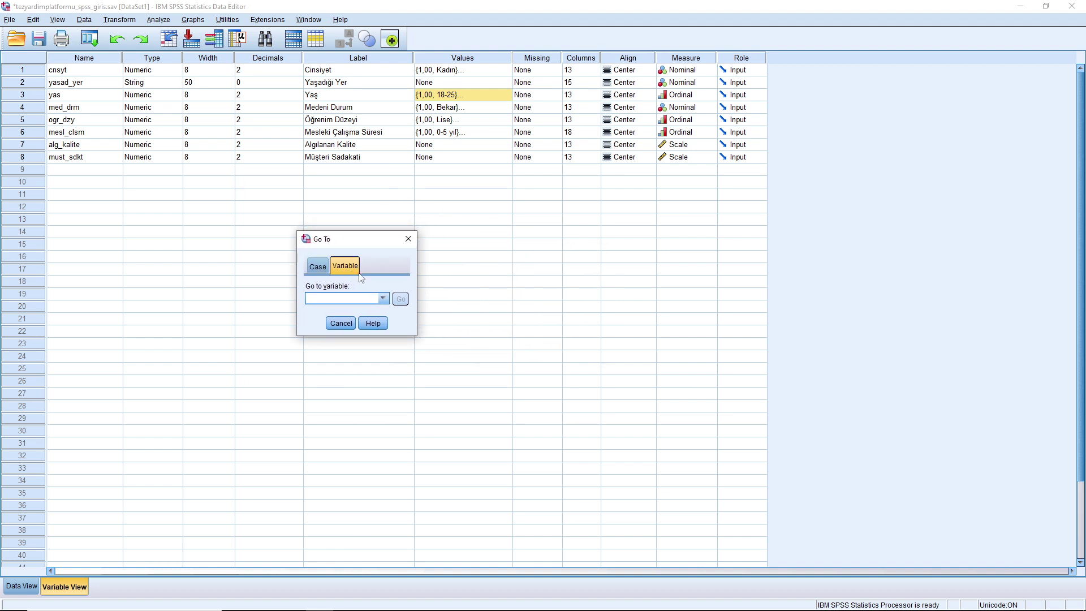
pyautogui.click(409, 240)
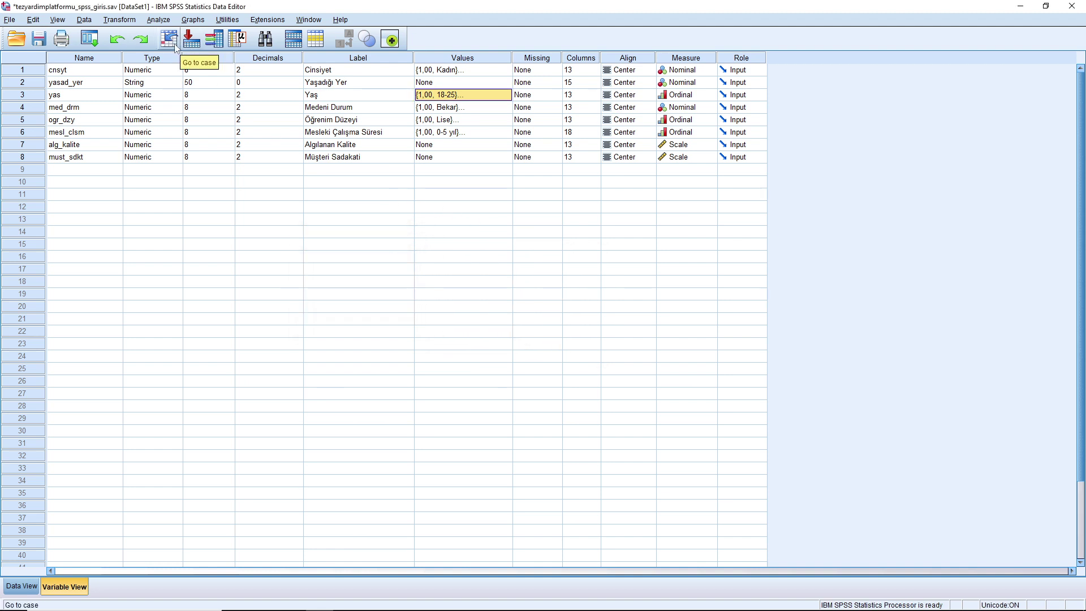
# Step: Inspect the variable information and value labels of cnsyt and mesl_clsm in the Variables dialog, then close it
pyautogui.click(216, 40)
pyautogui.moveTo(607, 176); pyautogui.dragTo(350, 194)
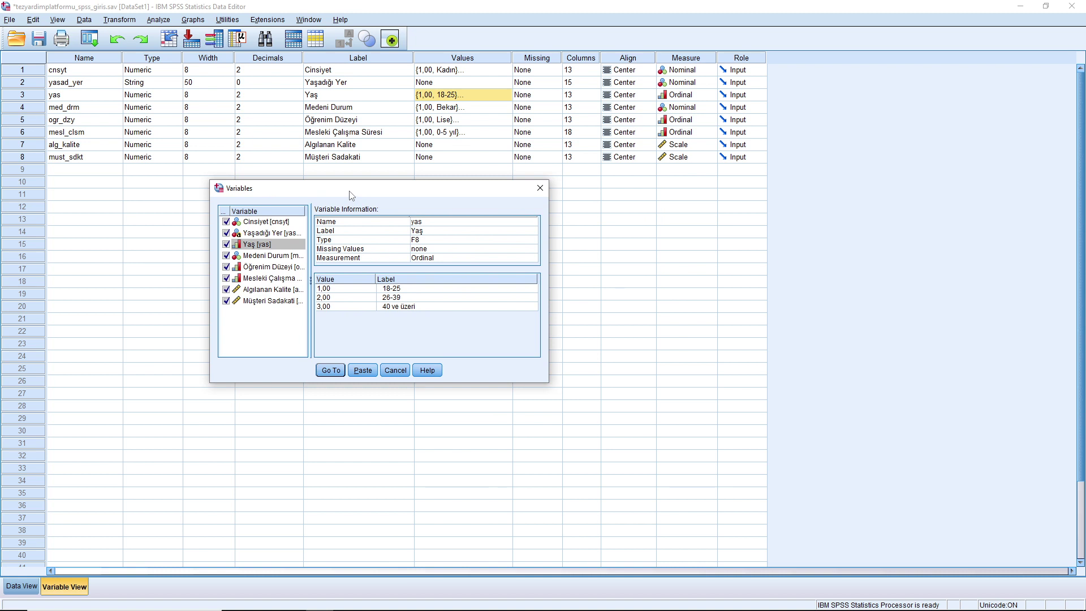
pyautogui.click(284, 222)
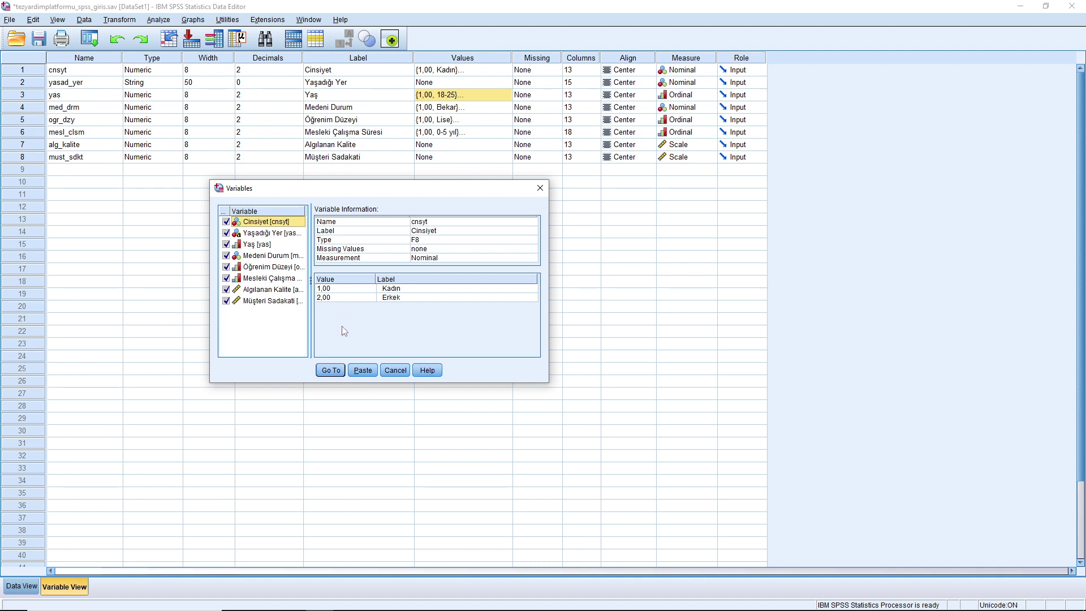
pyautogui.click(258, 279)
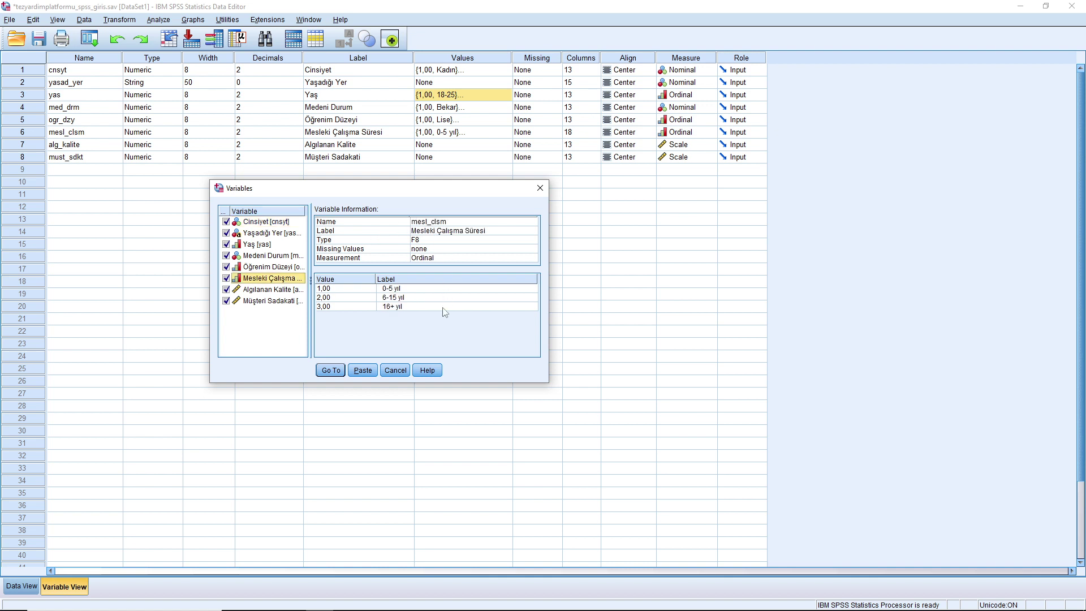
pyautogui.click(539, 188)
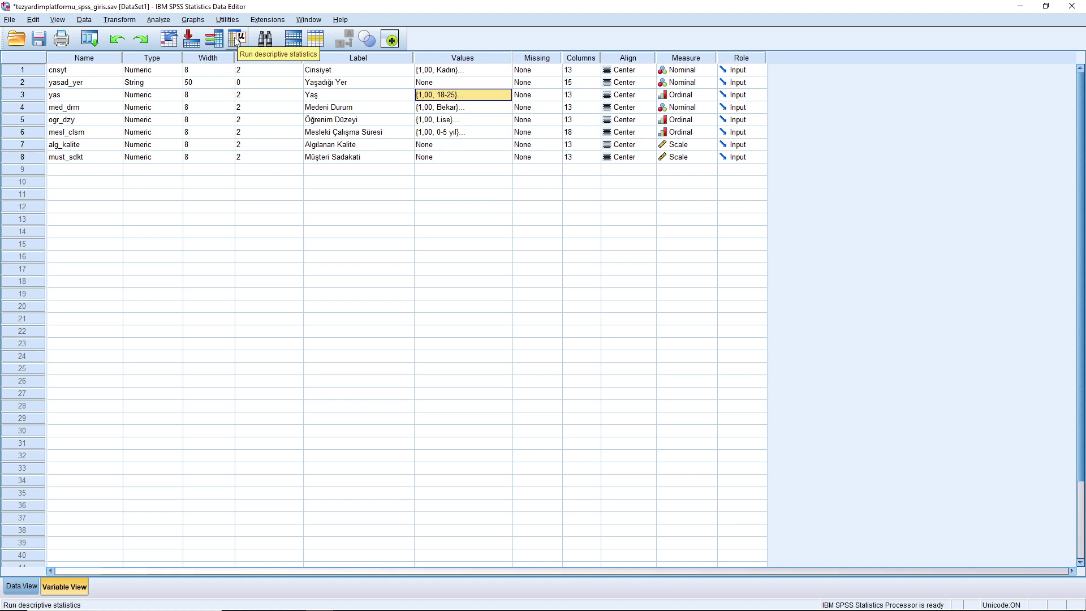
# Step: Run descriptive statistics for the alg_kalite variable and close the output without saving it
pyautogui.click(22, 145)
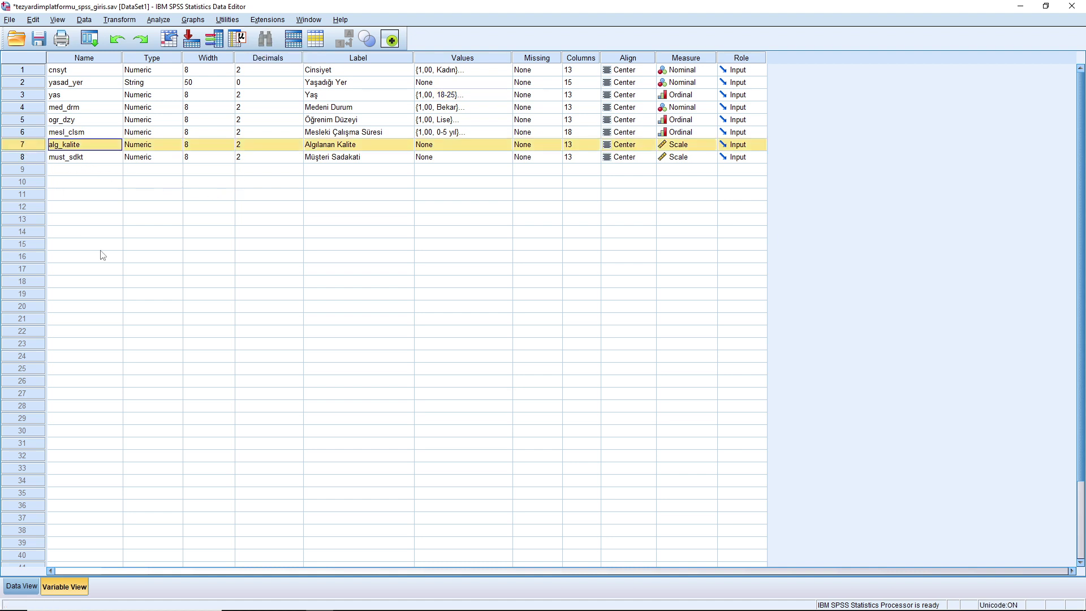
pyautogui.click(239, 39)
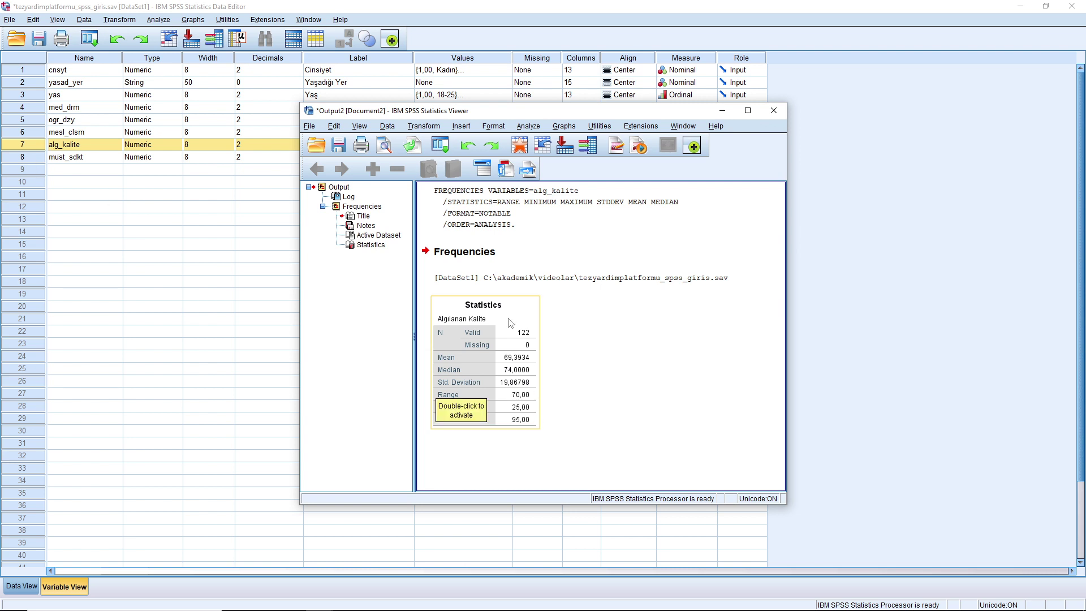
pyautogui.click(774, 110)
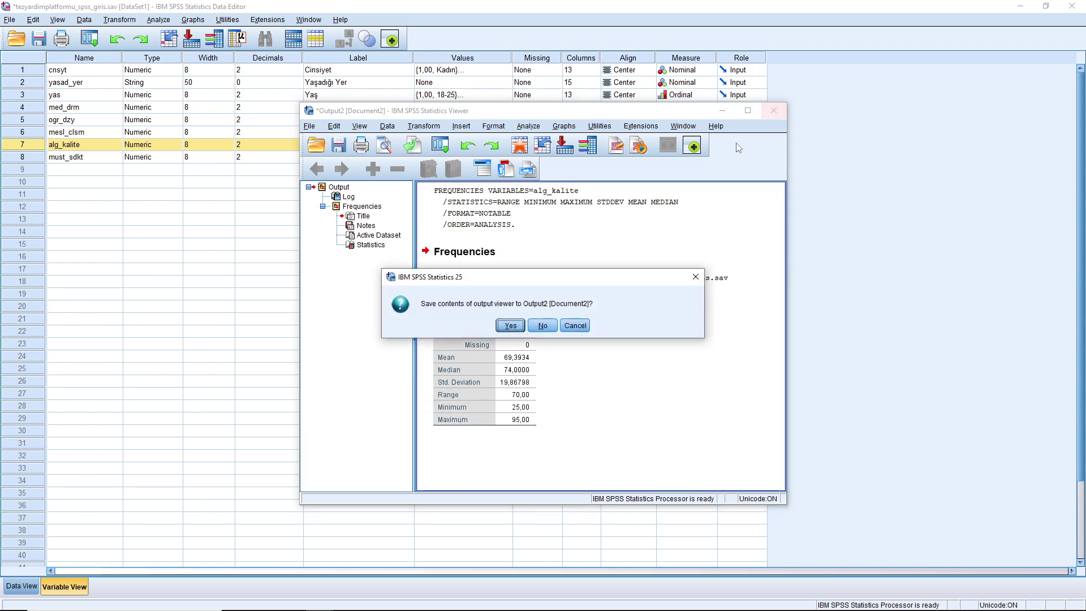
pyautogui.click(542, 326)
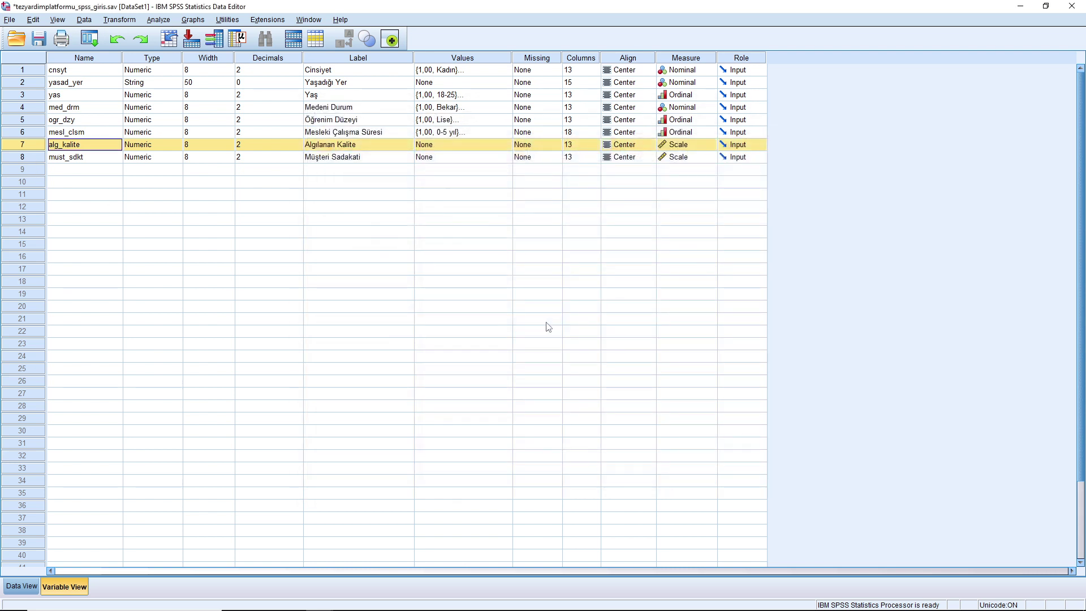
# Step: View the Split File grouping options and close them without splitting the dataset
pyautogui.click(291, 44)
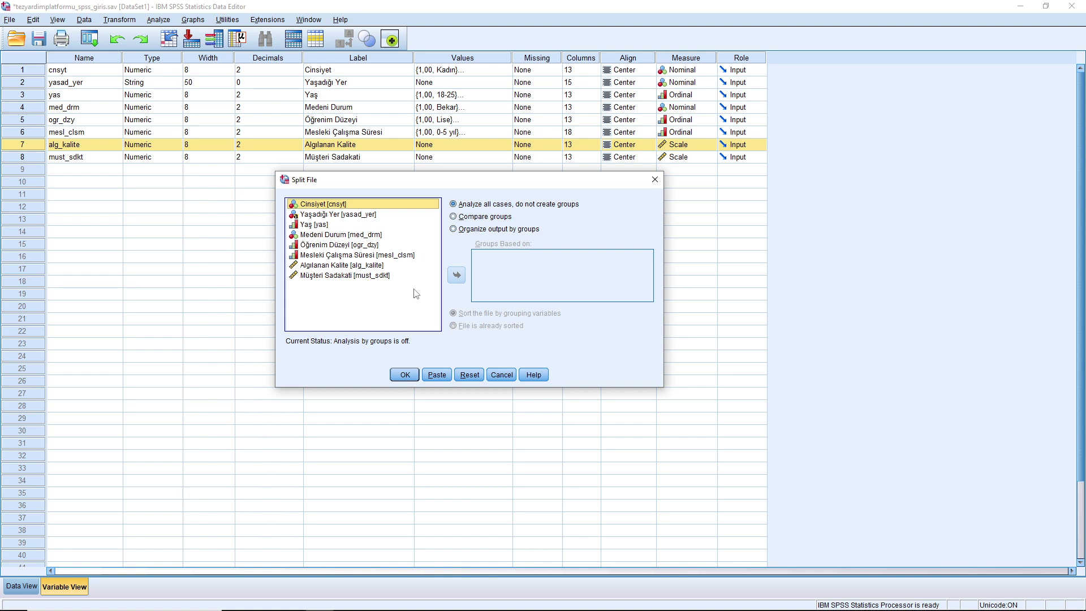
pyautogui.click(654, 179)
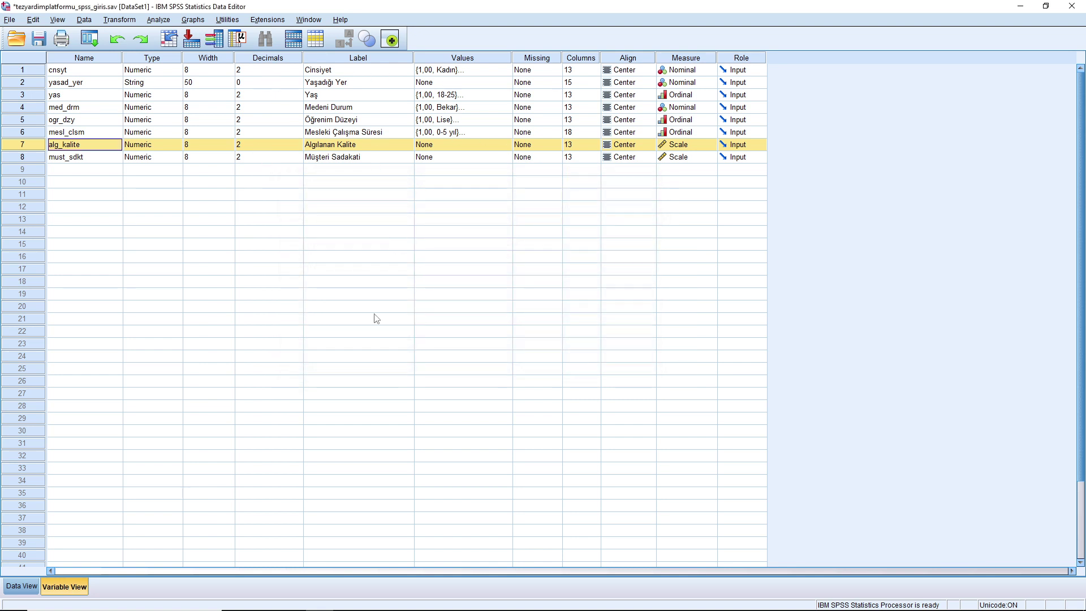
# Step: Switch the case data between numeric codes and value labels several times, leaving the value labels displayed in Data View
pyautogui.click(23, 588)
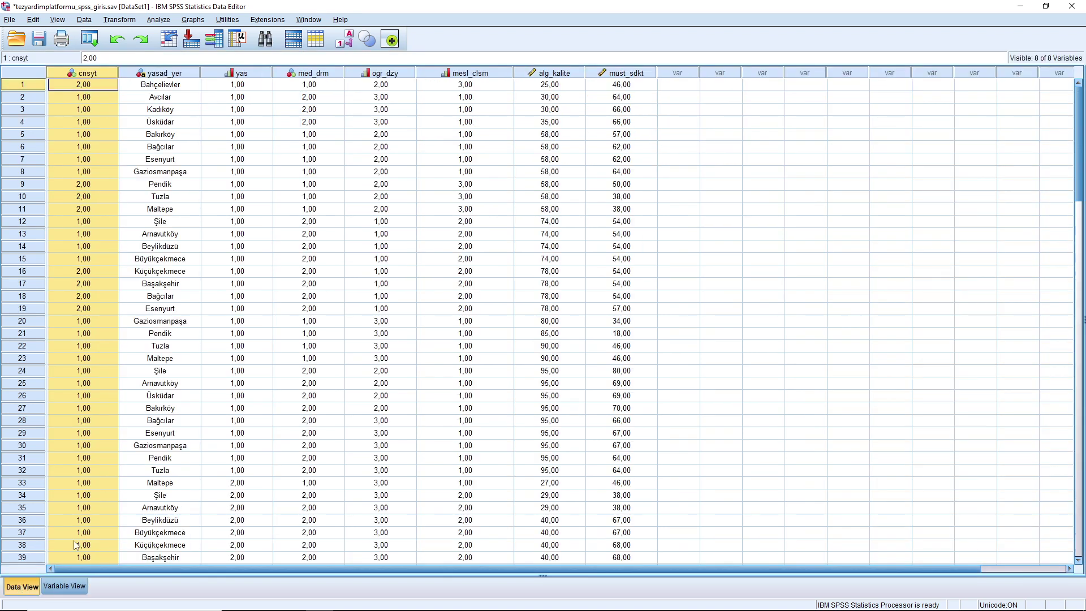
pyautogui.click(347, 43)
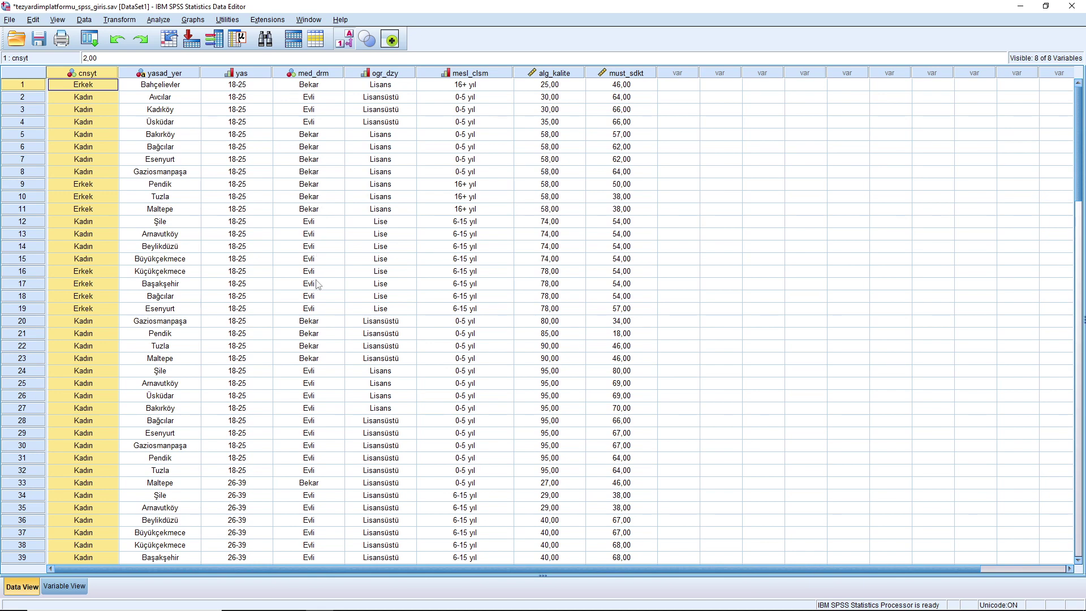
pyautogui.click(348, 40)
pyautogui.click(349, 39)
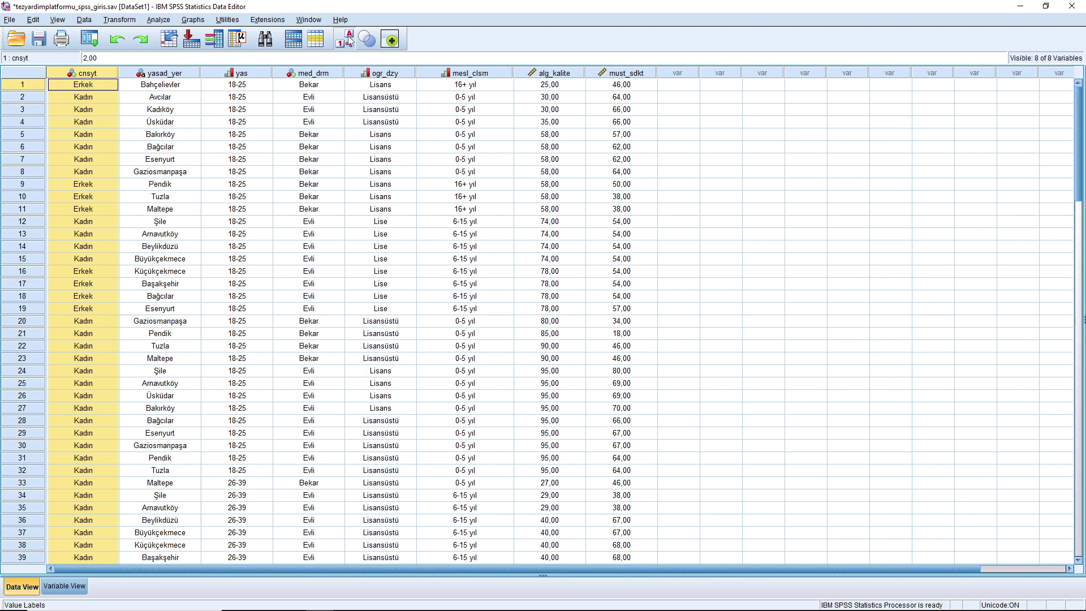
pyautogui.click(349, 39)
pyautogui.click(348, 40)
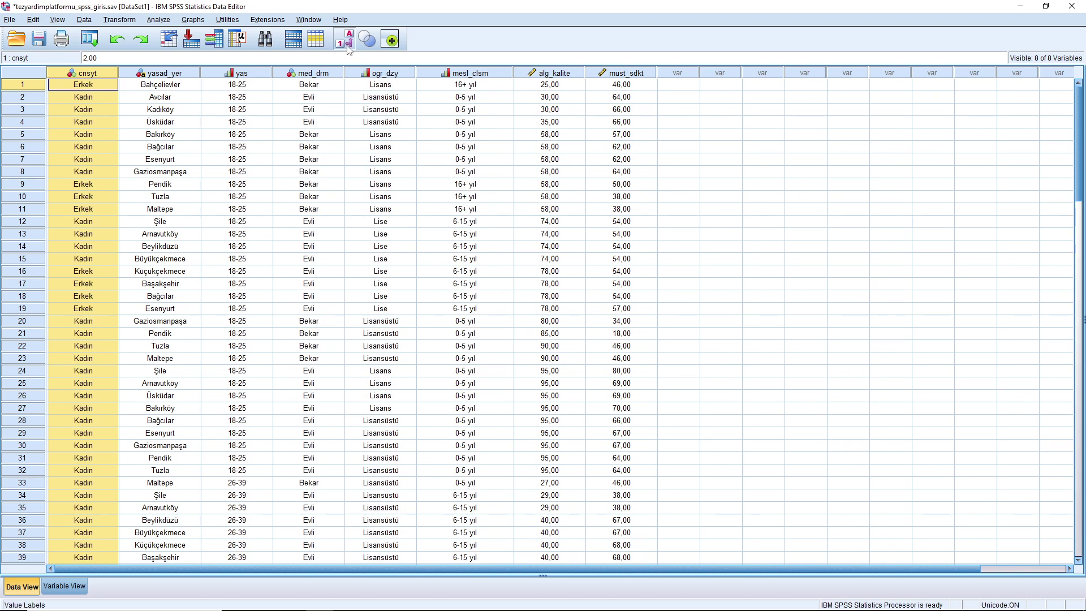